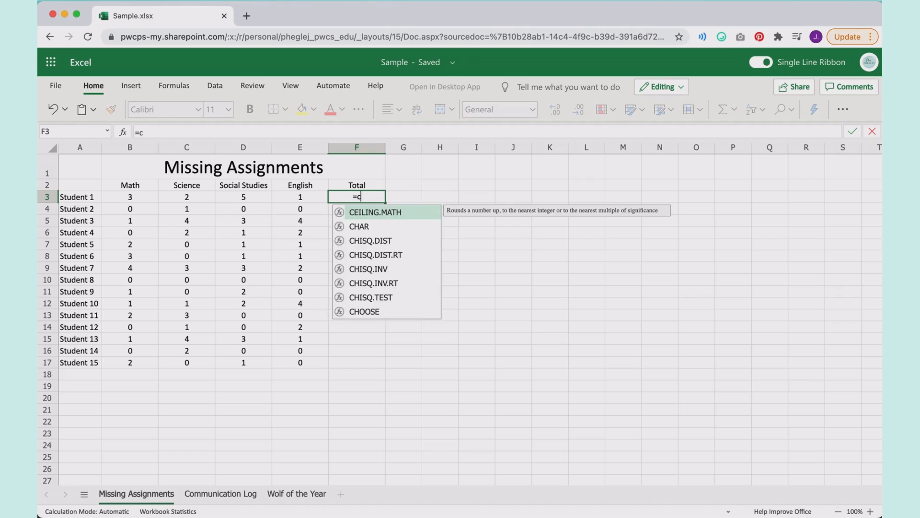
- Total Student 1's missing assignments in F3 with a SUM of B3:E3 and fill the formula down to F17
type("sum")
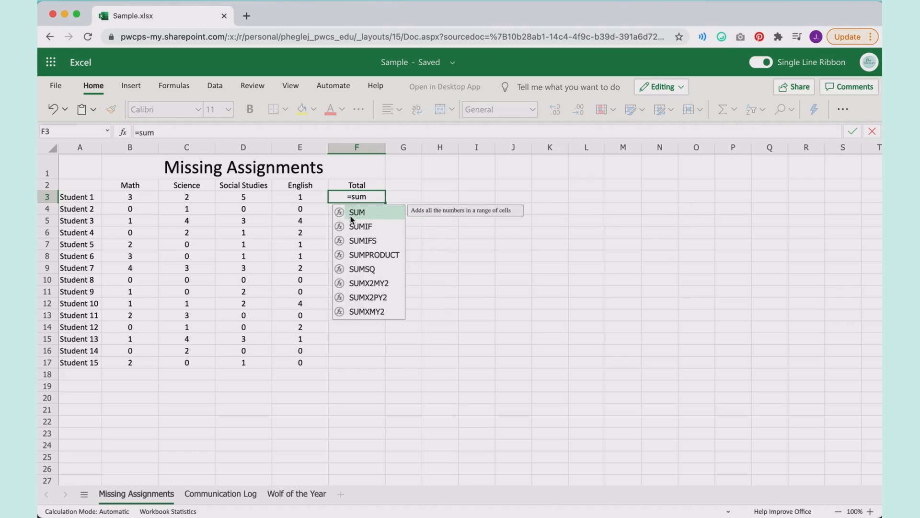
key("Return")
left_click(361, 199)
type("=sum")
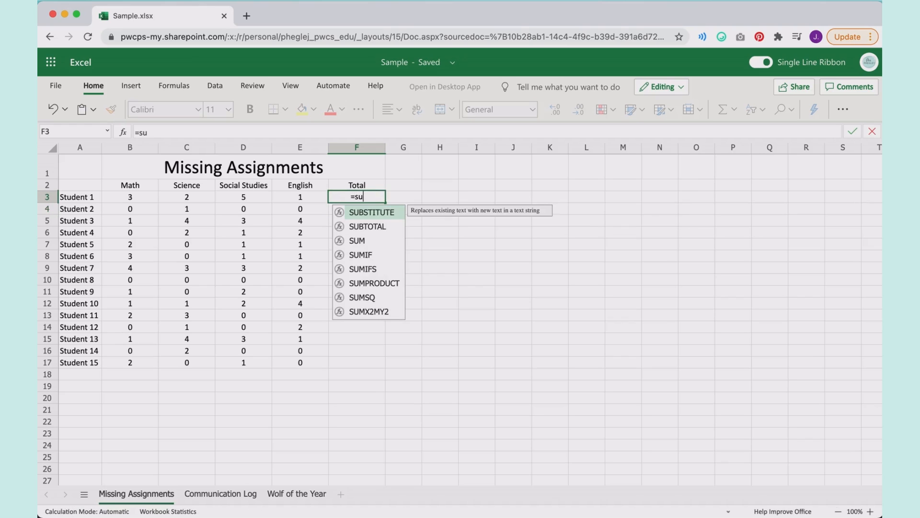
double_click(362, 209)
left_click_drag(138, 198, 292, 198)
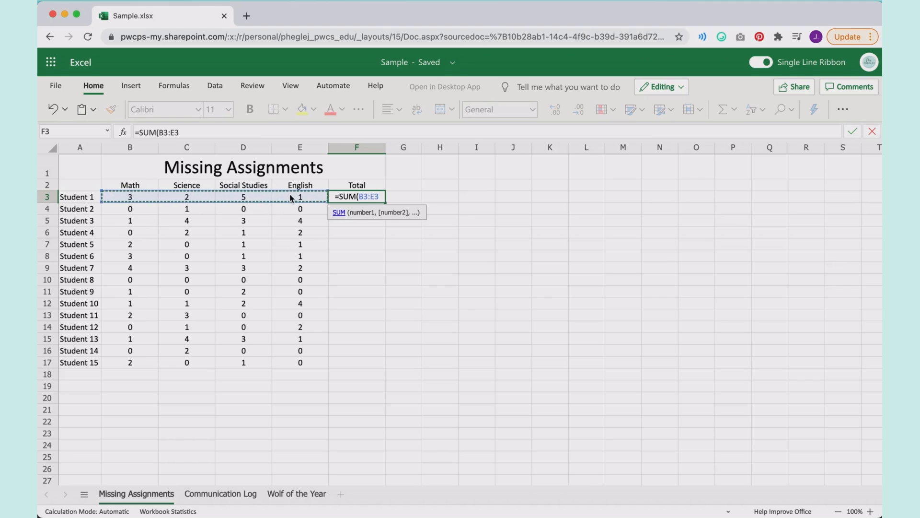
key("Return")
left_click(368, 194)
left_click_drag(383, 202, 381, 366)
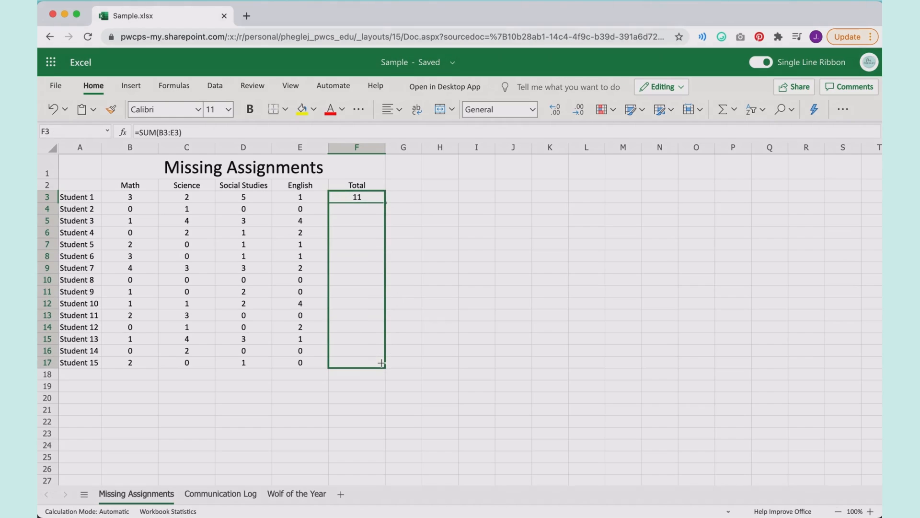
- Change Student 3's English count to 3 and Student 1's Social Studies count to 4
left_click(290, 221)
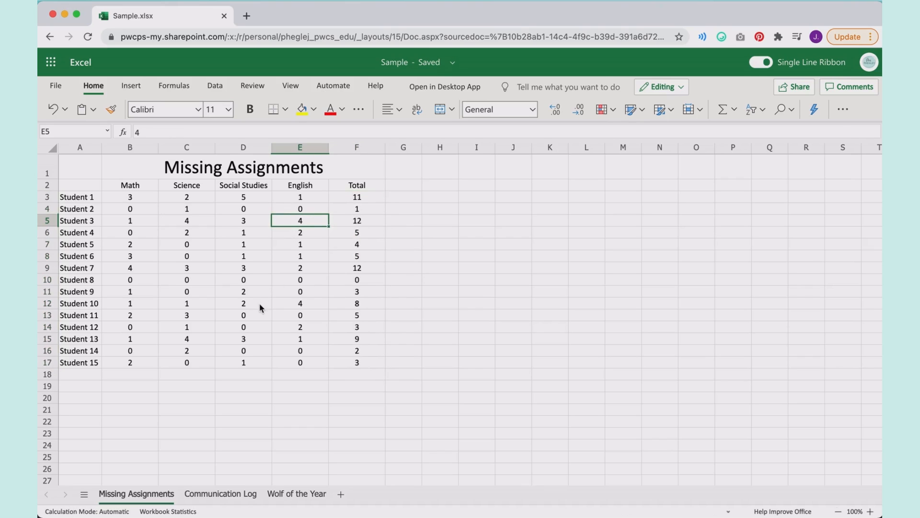
type("3")
left_click(275, 245)
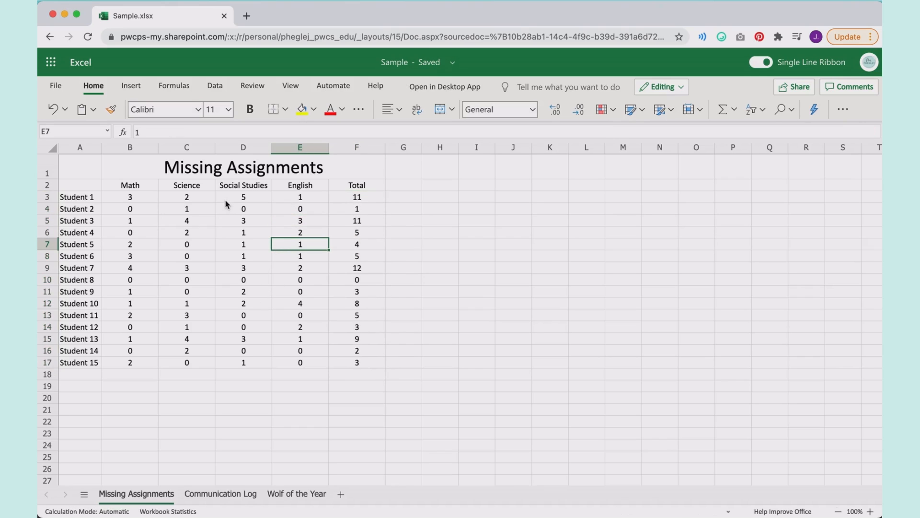
left_click(230, 198)
type("4")
left_click(256, 242)
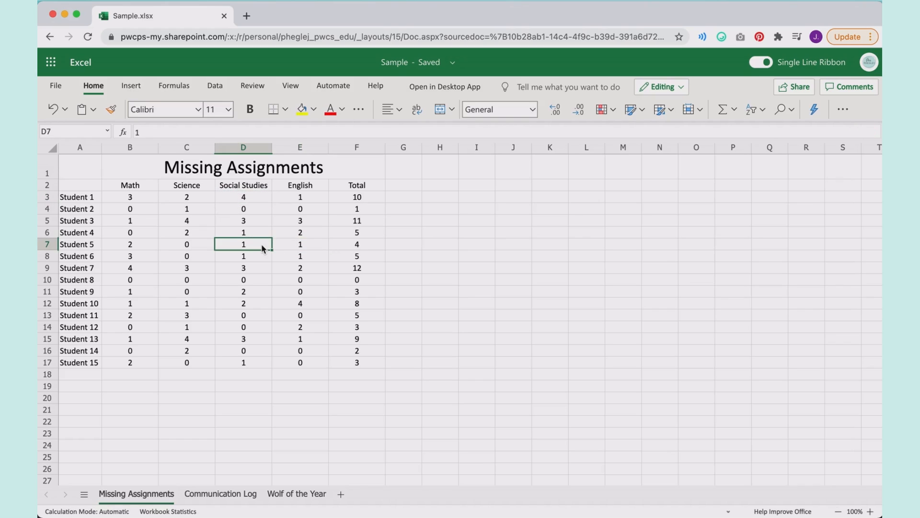
left_click(366, 201)
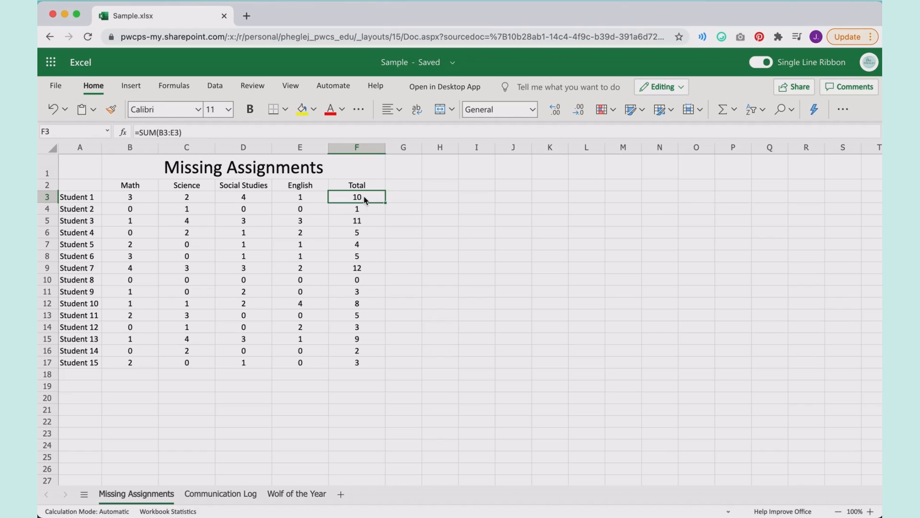
- Apply borders to all cells of the table range A2:F17
left_click_drag(369, 363, 68, 188)
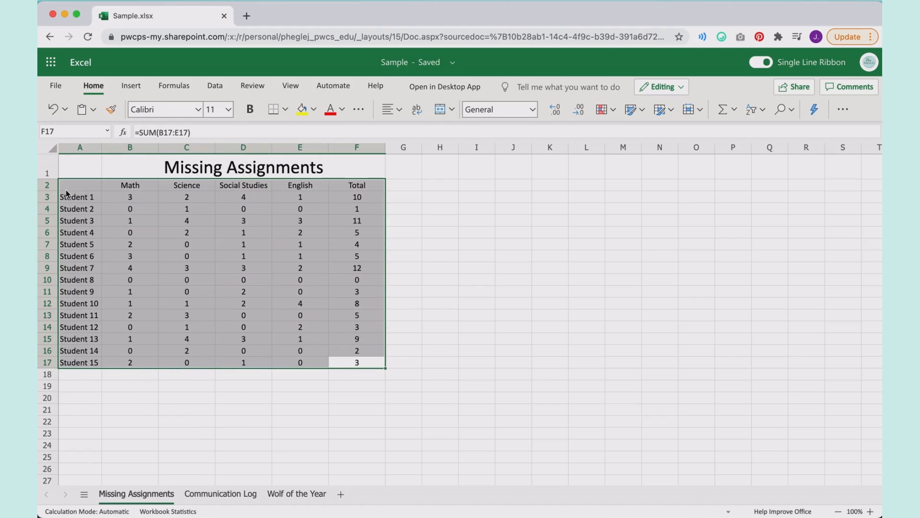
left_click(284, 110)
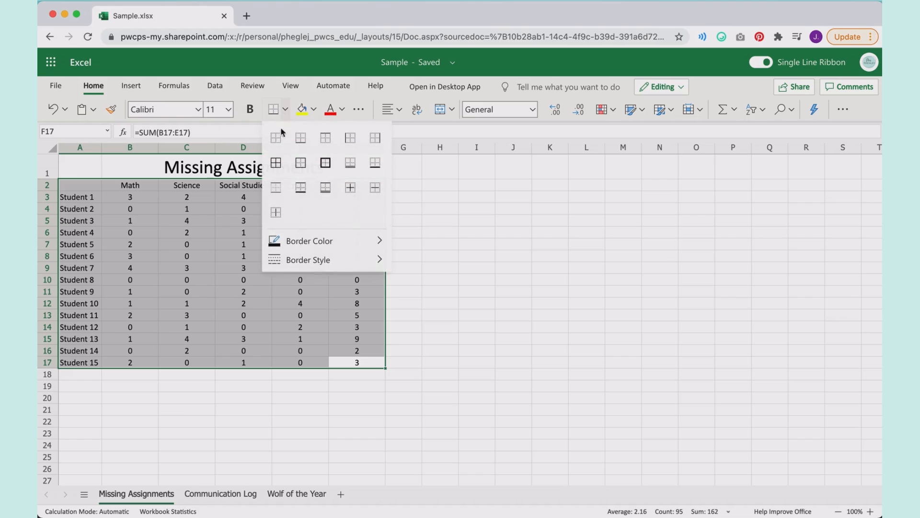
left_click(276, 164)
left_click(320, 271)
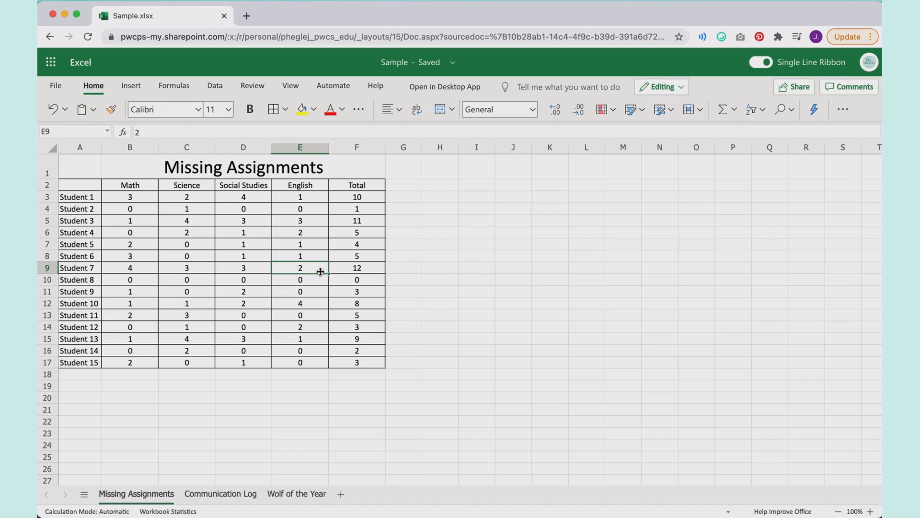
- Add a conditional formatting rule to F3:F17 that marks values greater than 8 with Light Red Fill with Dark Red Text
left_click(369, 197)
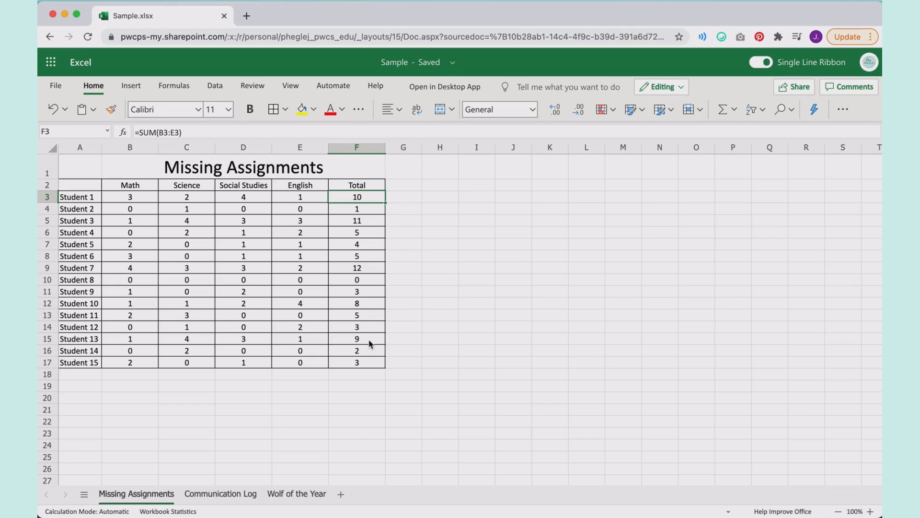
left_click(374, 367, "shift")
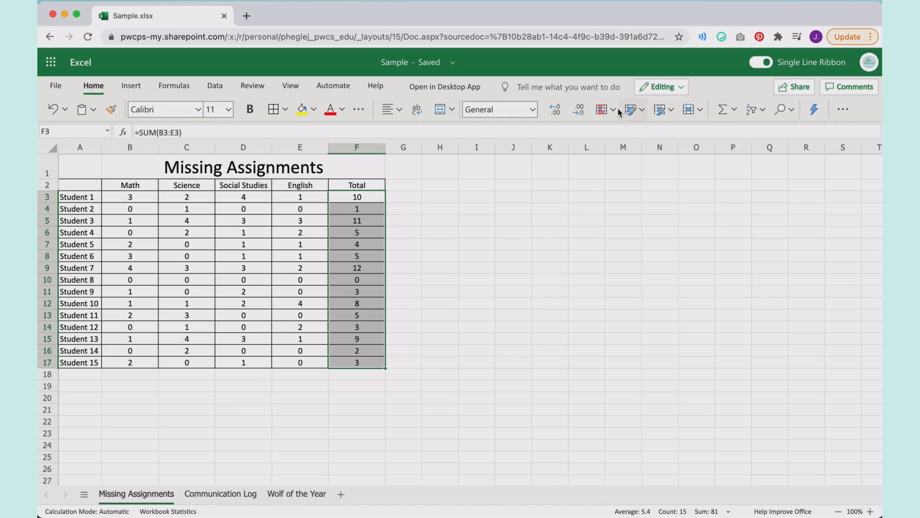
scroll(612, 108, "up", 5)
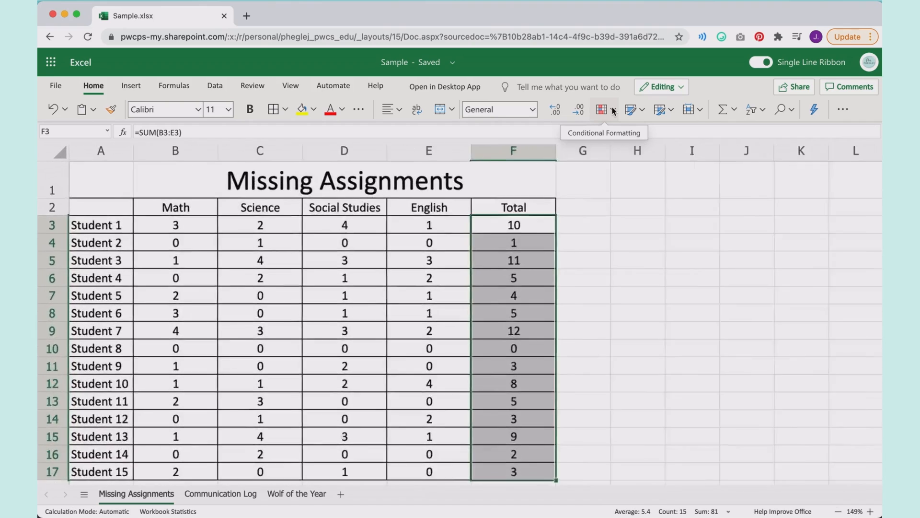
scroll(612, 107, "down", 3)
left_click(614, 110)
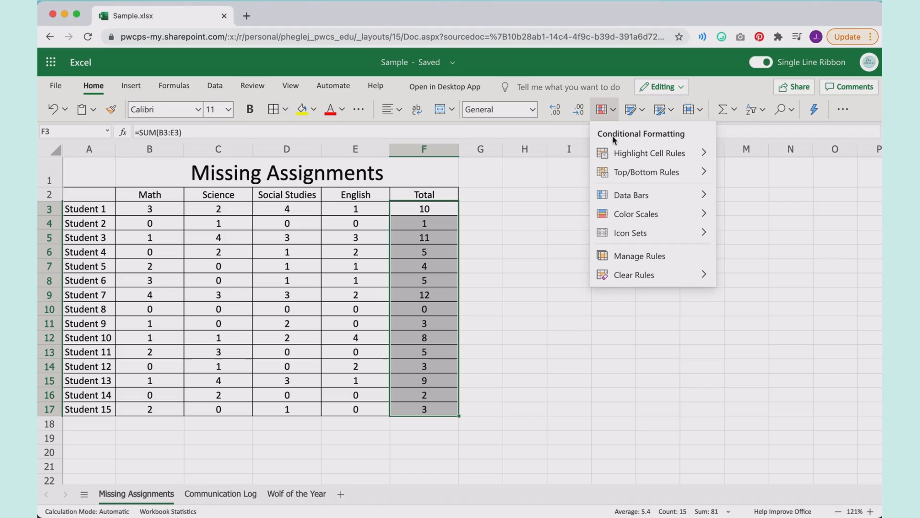
mouse_move(616, 152)
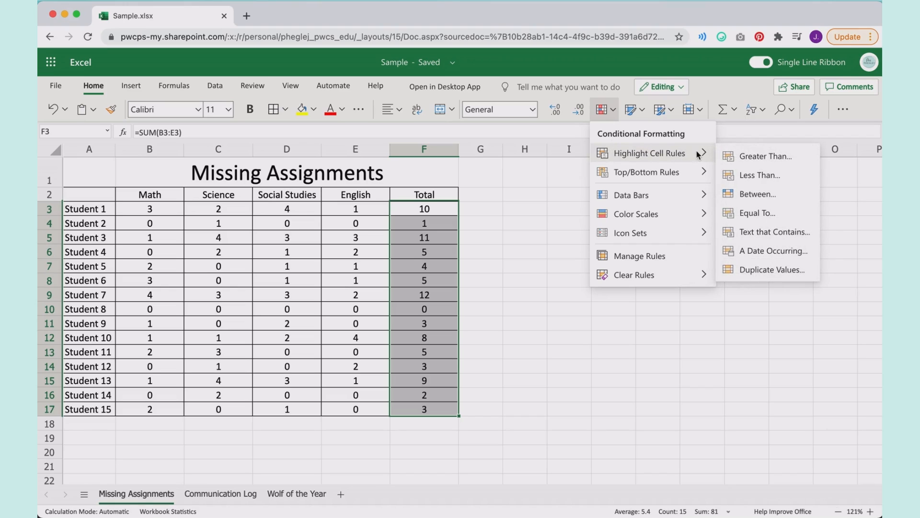
left_click(752, 156)
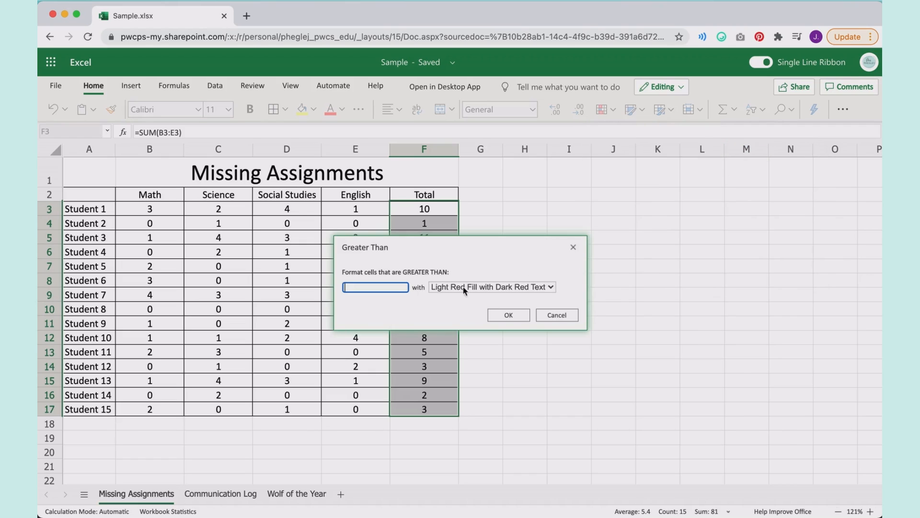
type("8")
left_click(482, 288)
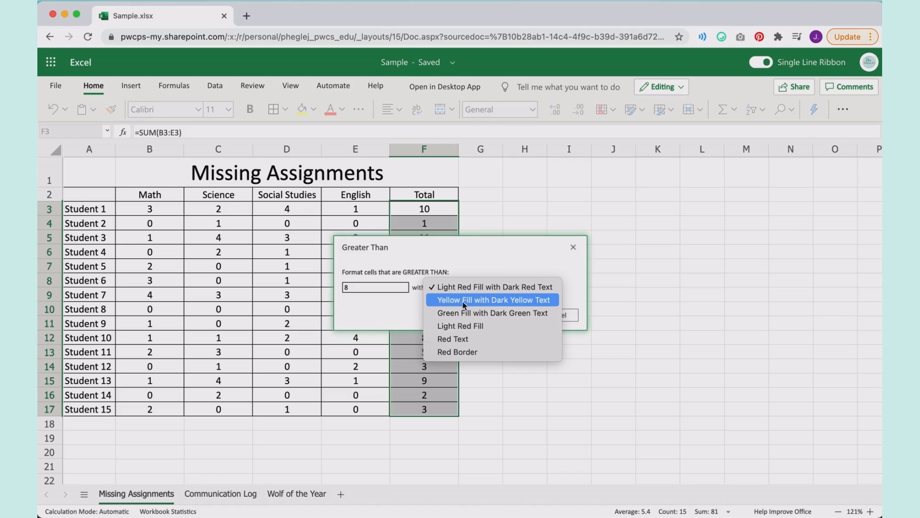
left_click(453, 288)
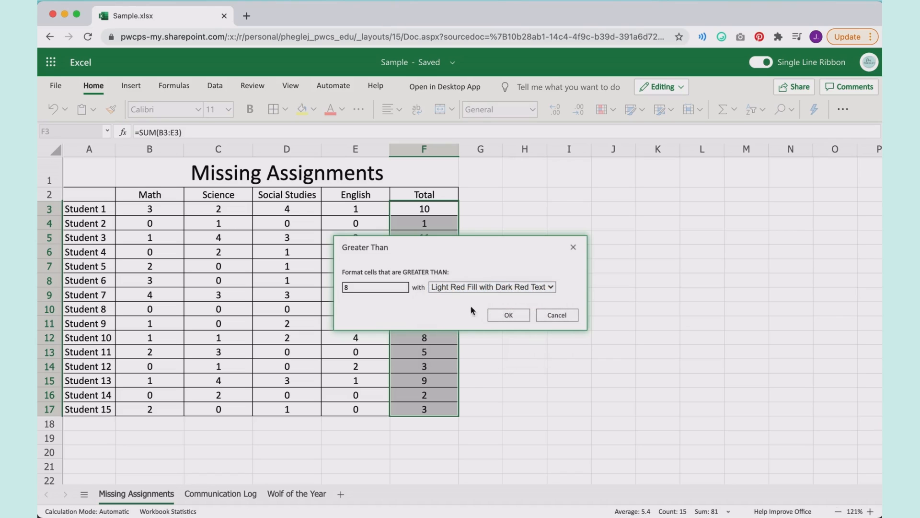
left_click(501, 316)
left_click(507, 343)
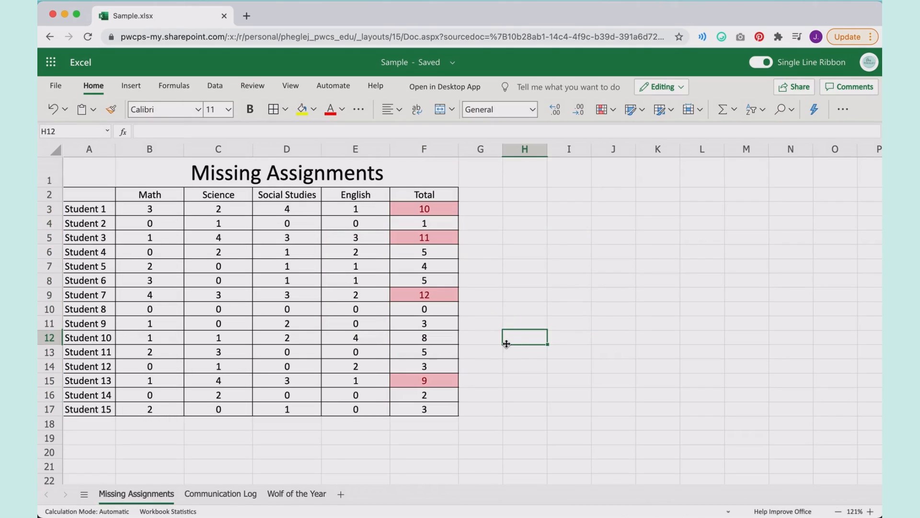
- Add a conditional formatting rule to F3:F17 that marks values between 3 and 7 with Yellow Fill with Dark Yellow Text
left_click(448, 252)
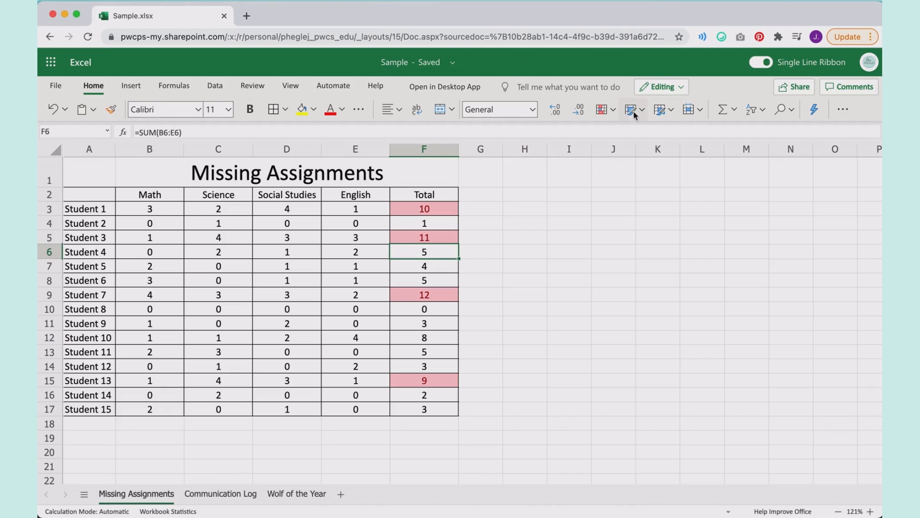
left_click_drag(445, 209, 446, 411)
left_click(614, 110)
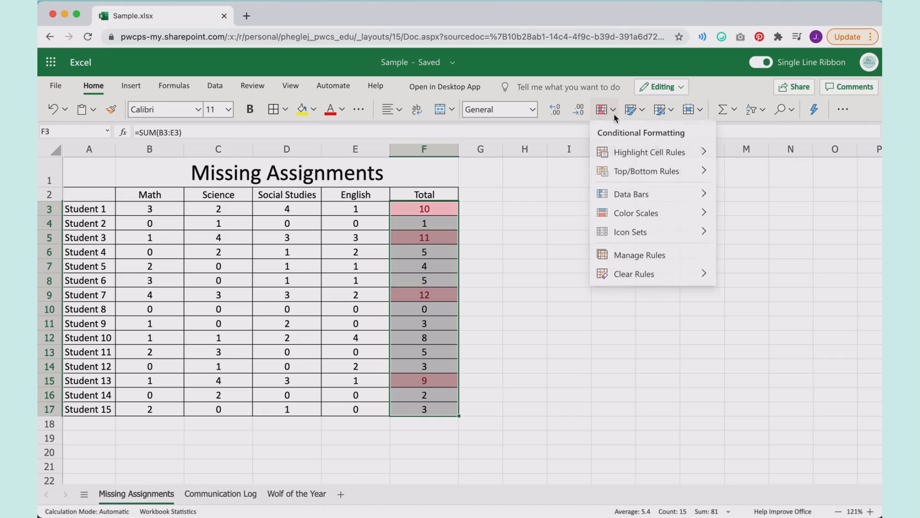
mouse_move(681, 171)
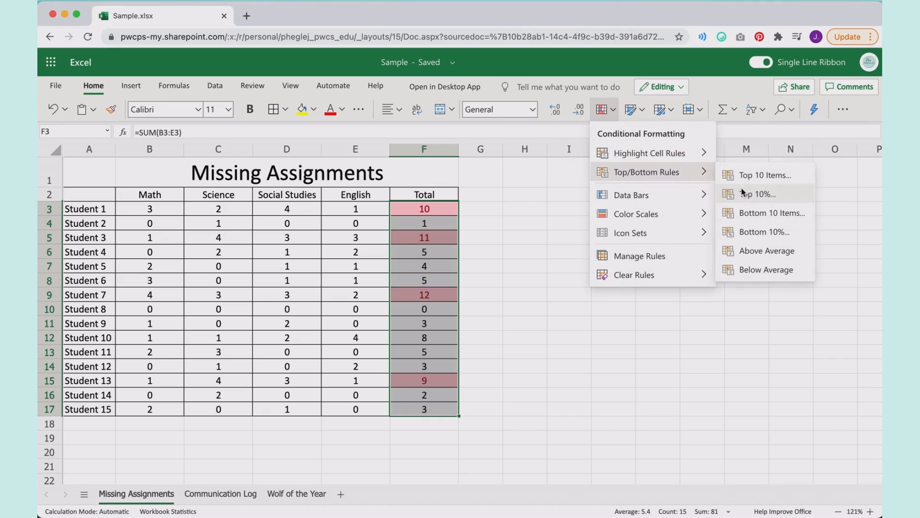
mouse_move(671, 153)
left_click(741, 191)
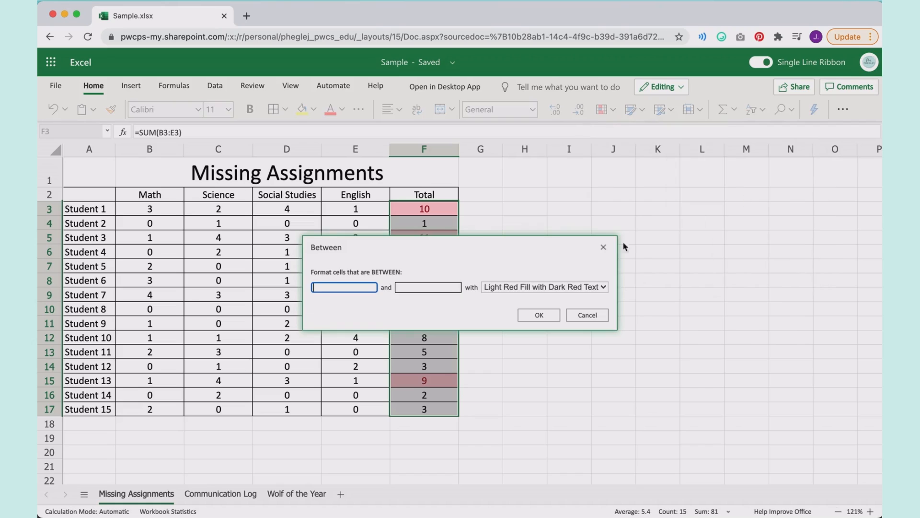
type("3")
left_click(426, 287)
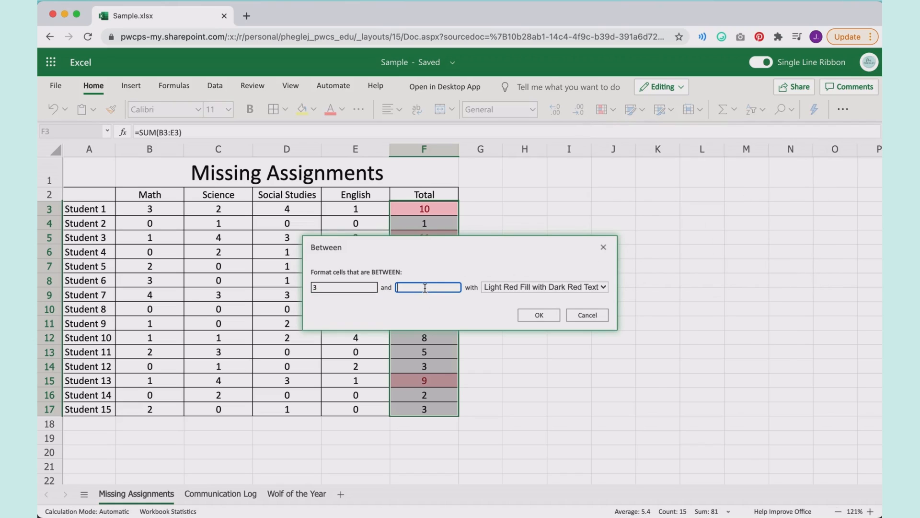
type("7")
left_click(514, 287)
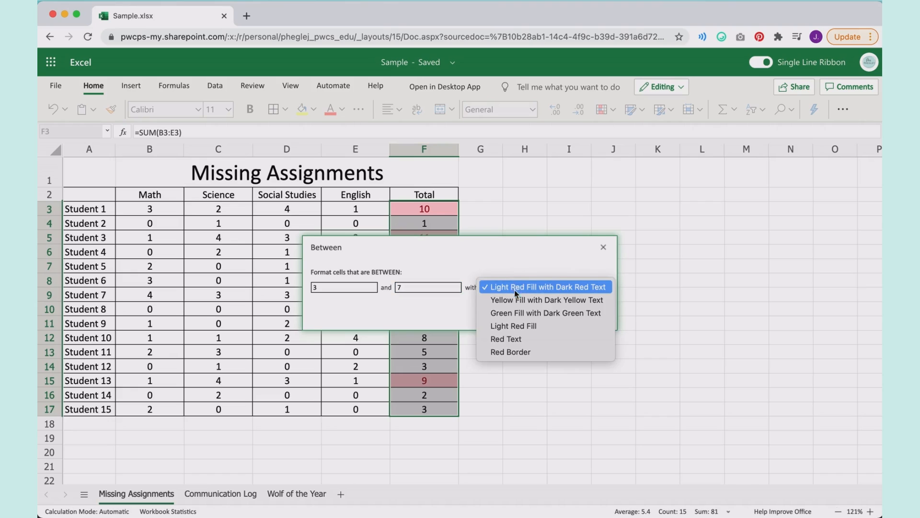
left_click(516, 301)
left_click(539, 315)
left_click(526, 351)
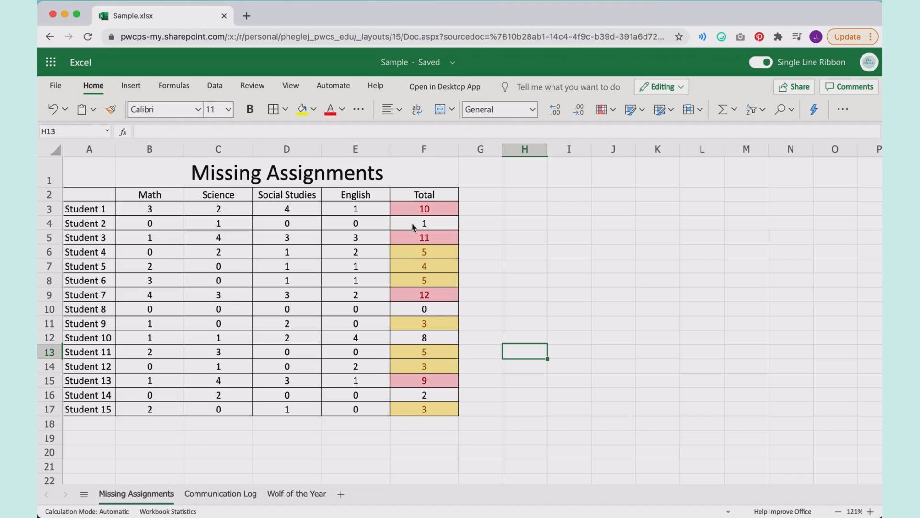
- Open the Sample workbook in the Microsoft Excel desktop app and allow the browser to launch it
left_click(445, 93)
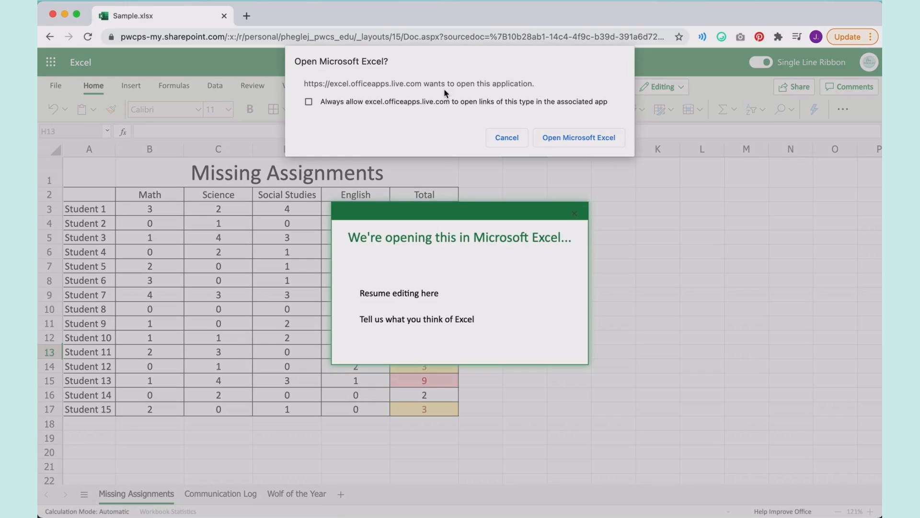
left_click(547, 142)
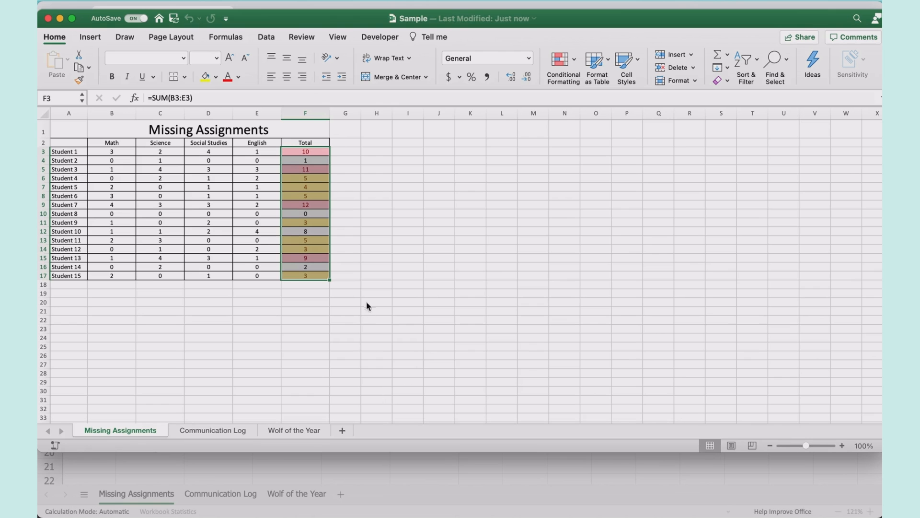
- Select the student totals in F3:F17 and clear the conditional formatting rules from the entire sheet
scroll(251, 268, "up", 5)
scroll(251, 268, "up", 3)
scroll(251, 268, "left", 3)
left_click_drag(461, 180, 437, 377)
left_click(574, 64)
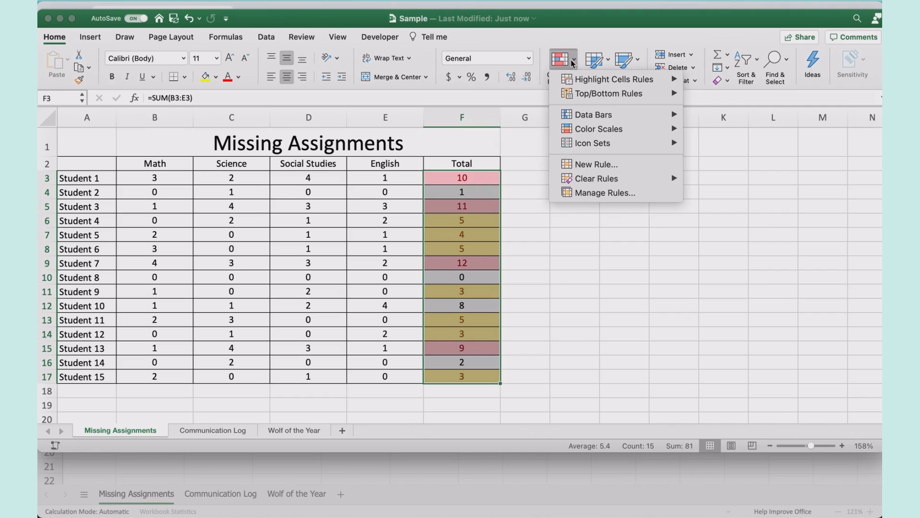
mouse_move(609, 179)
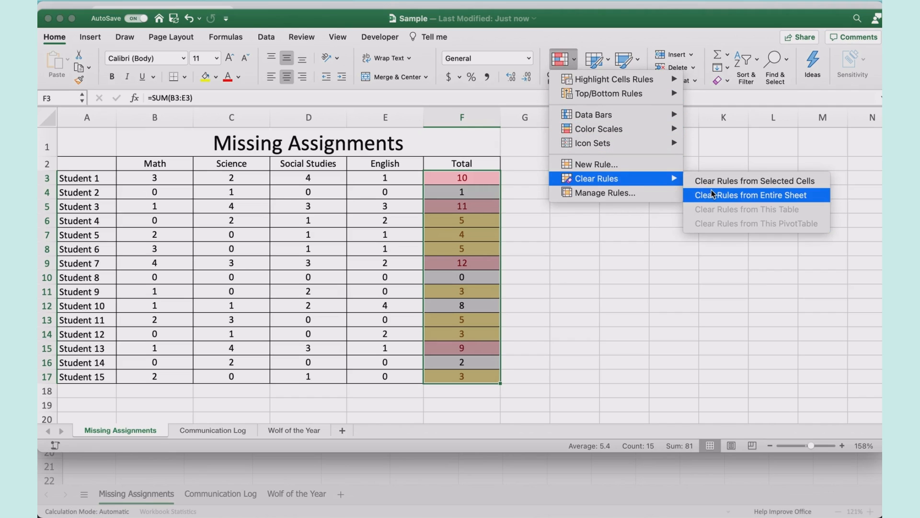
left_click(712, 194)
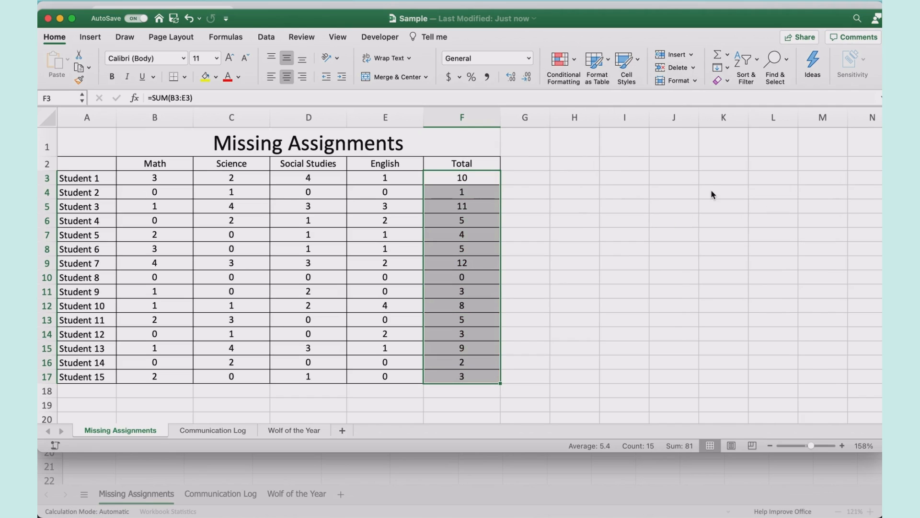
- Start a conditional formatting rule on F3:F17 for cell values between 3 and 5
left_click(571, 60)
mouse_move(578, 77)
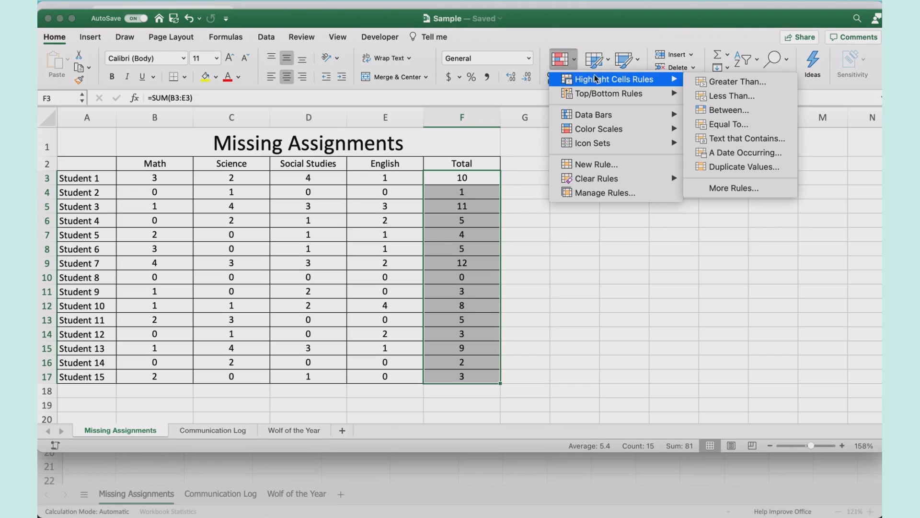
left_click(719, 114)
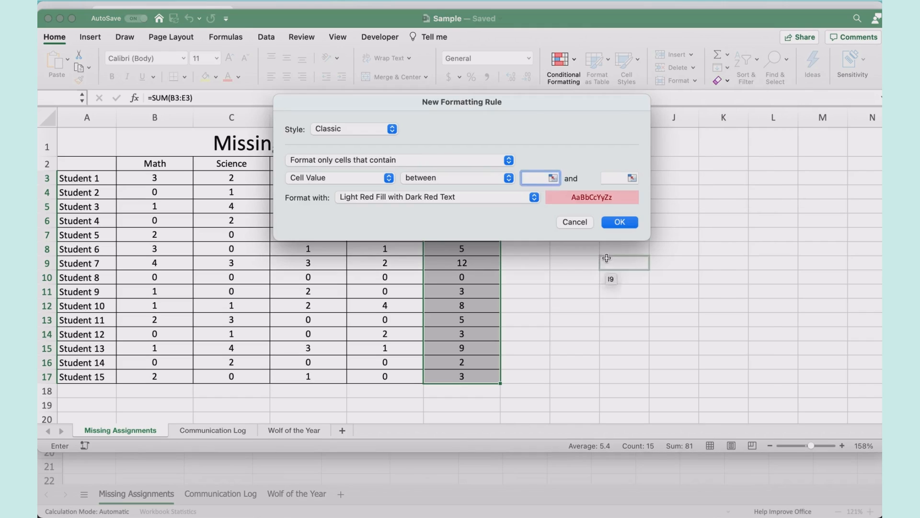
type("3")
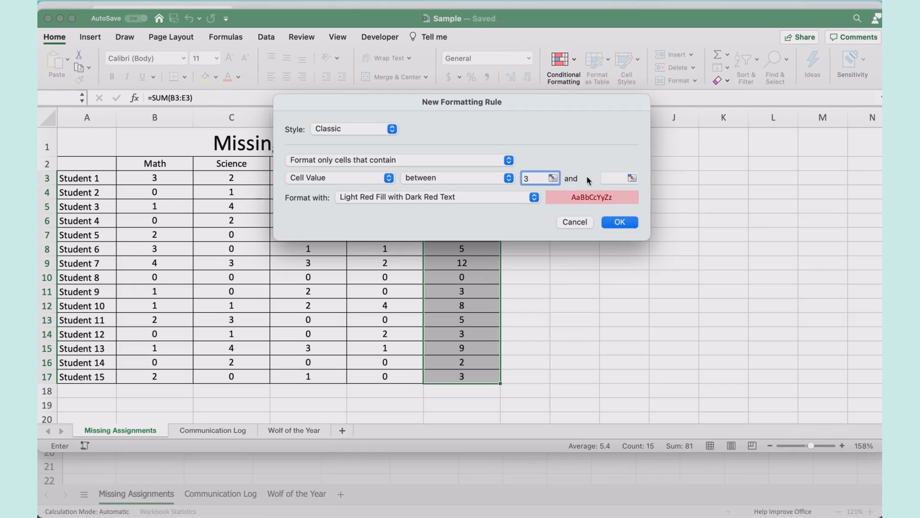
left_click(620, 178)
type("5")
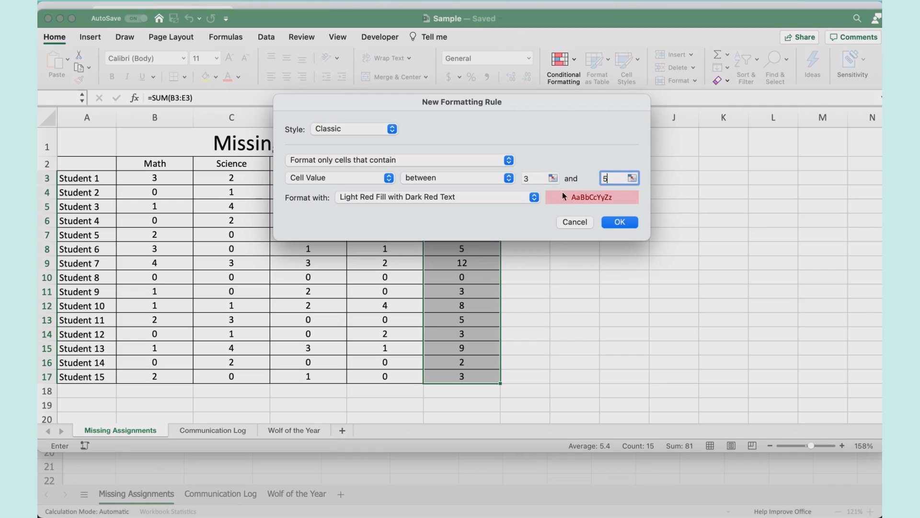
- Give the 3-to-5 rule a custom format with a light gold background fill and apply the rule
left_click(533, 197)
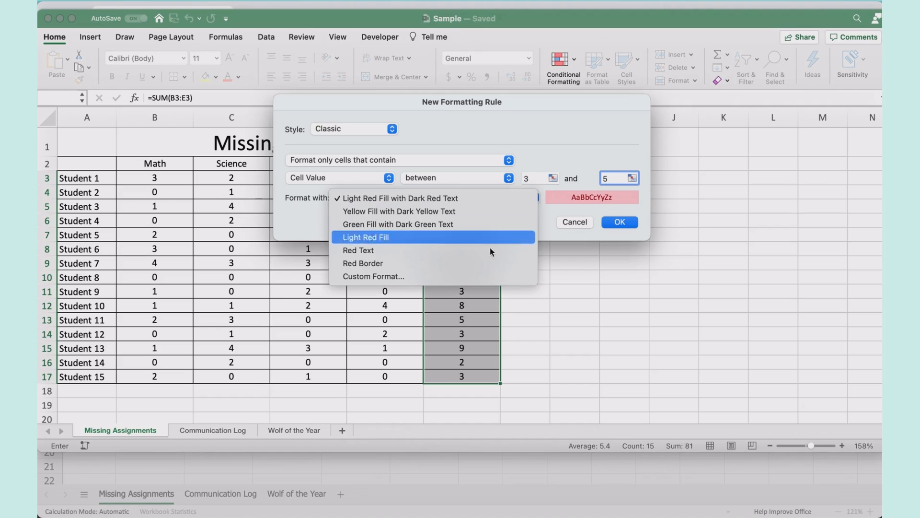
left_click(471, 276)
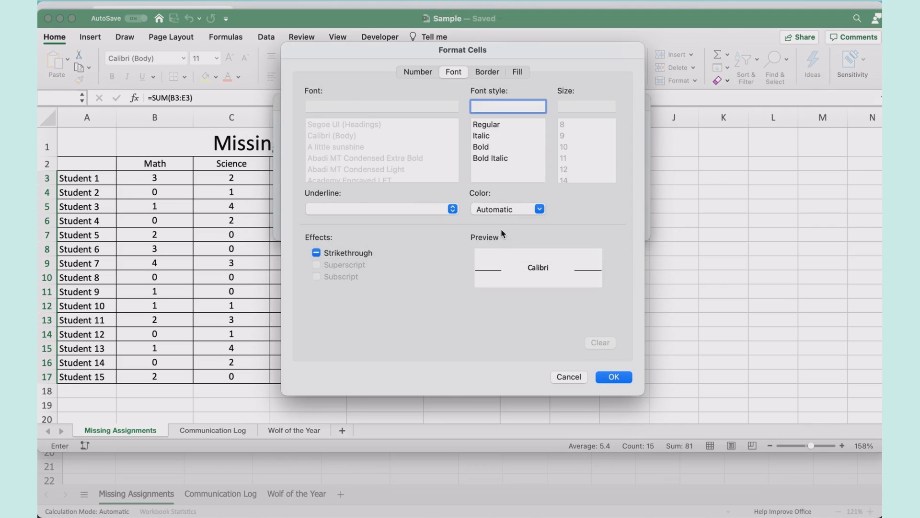
left_click(420, 72)
left_click(485, 72)
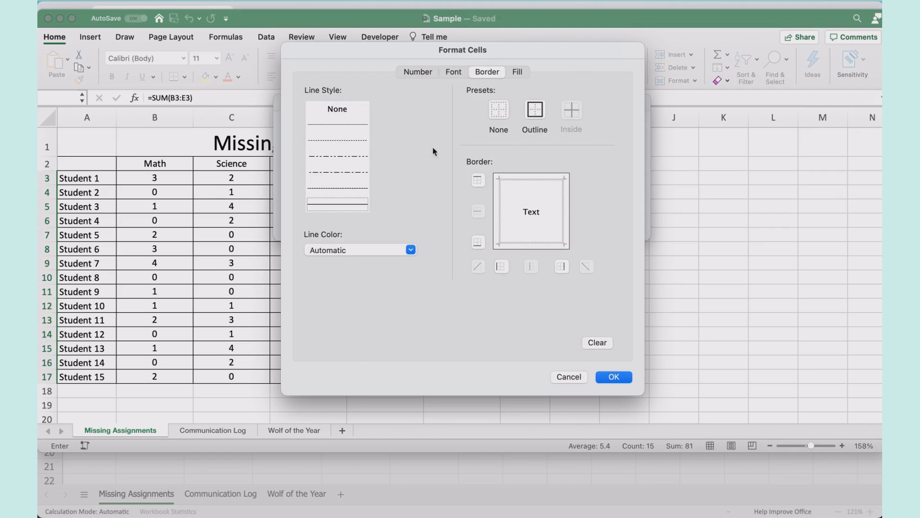
left_click(516, 75)
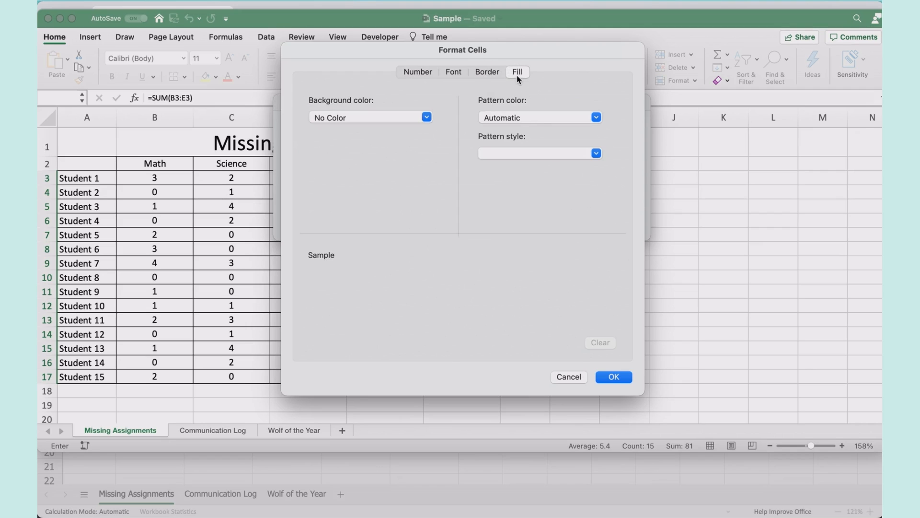
left_click(396, 118)
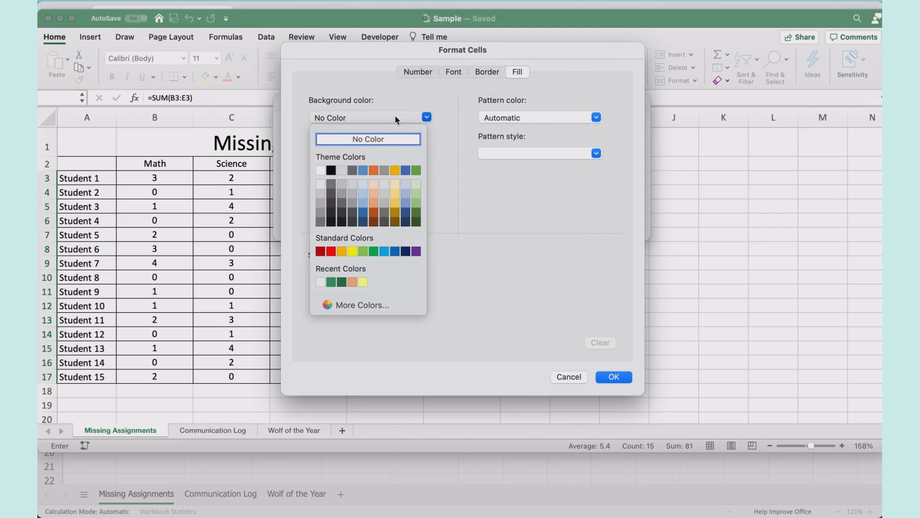
left_click(396, 191)
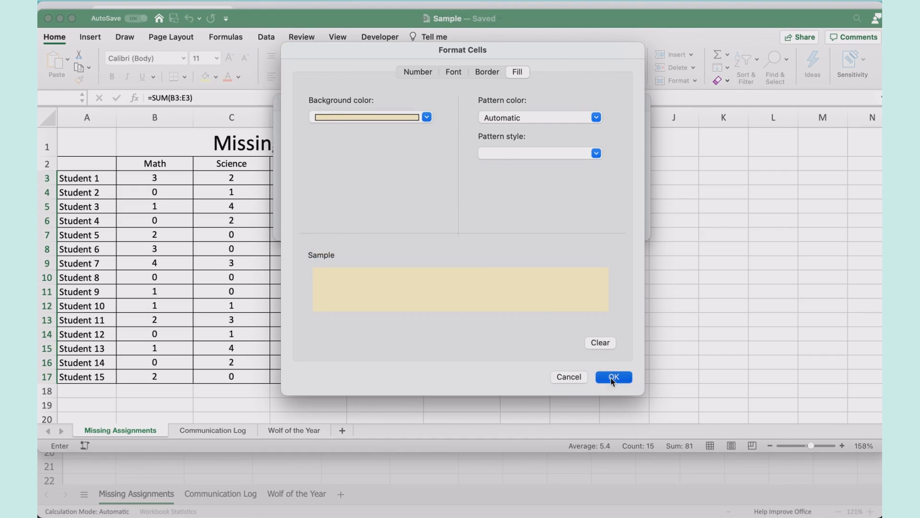
left_click(613, 377)
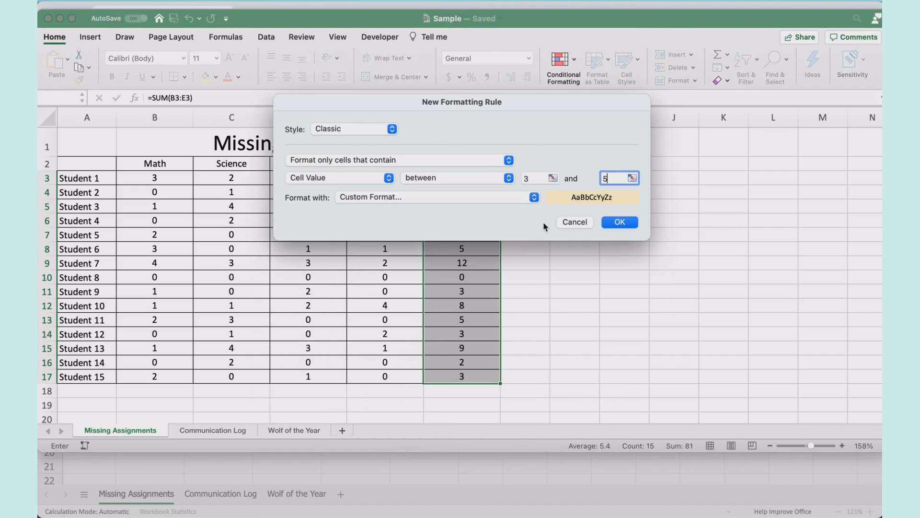
left_click(620, 223)
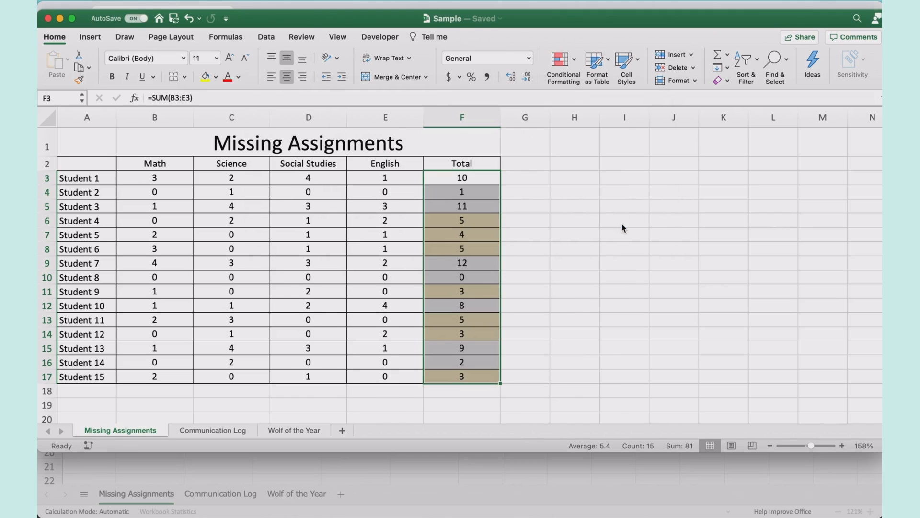
- Start another conditional formatting rule on F3:F17 for cell values between 6 and 8
left_click(576, 61)
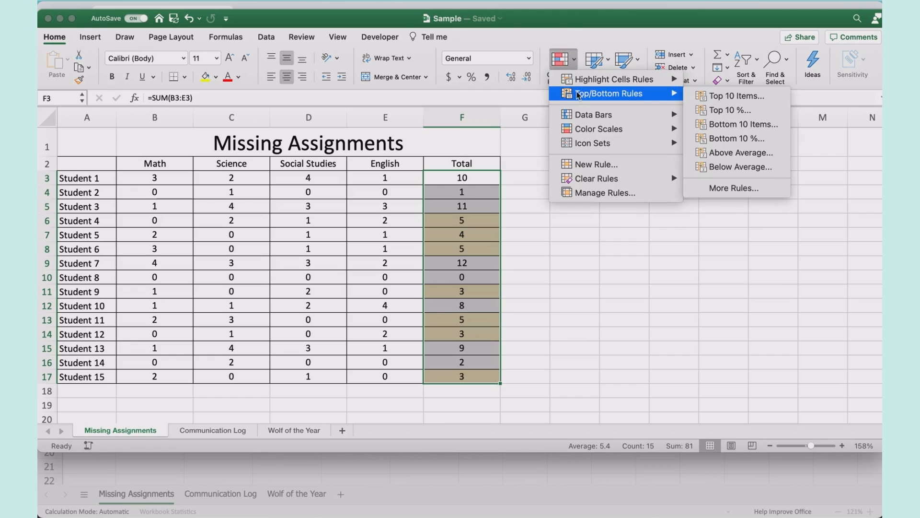
mouse_move(575, 81)
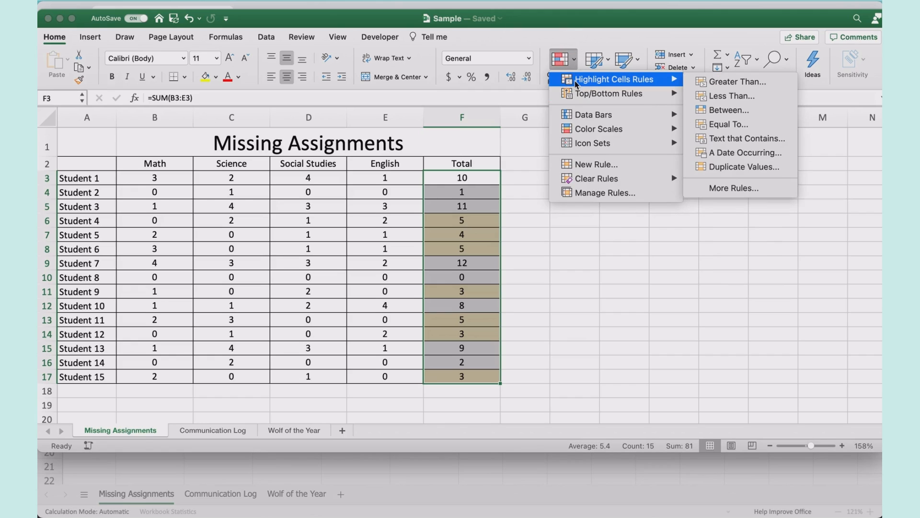
left_click(726, 110)
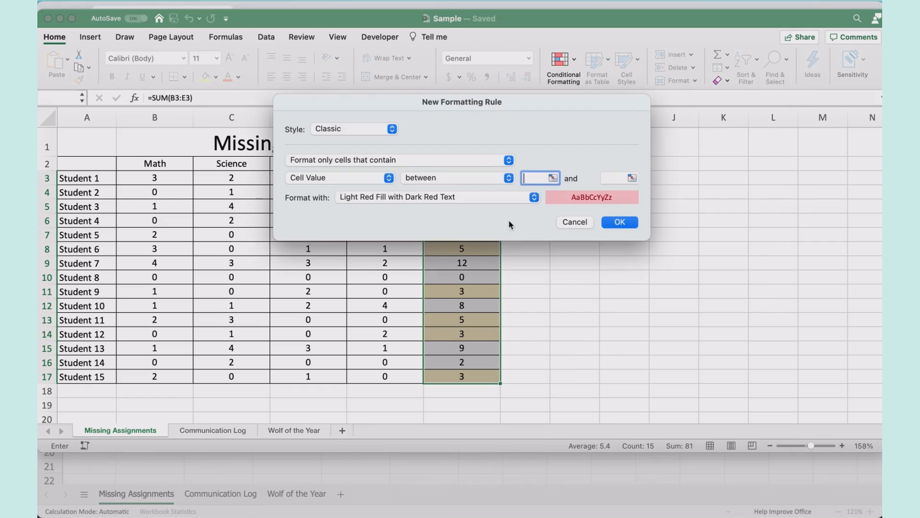
type("6")
left_click(616, 178)
type("8")
- Give the 6-to-8 rule a custom format with a light orange background fill and apply the rule
left_click(458, 197)
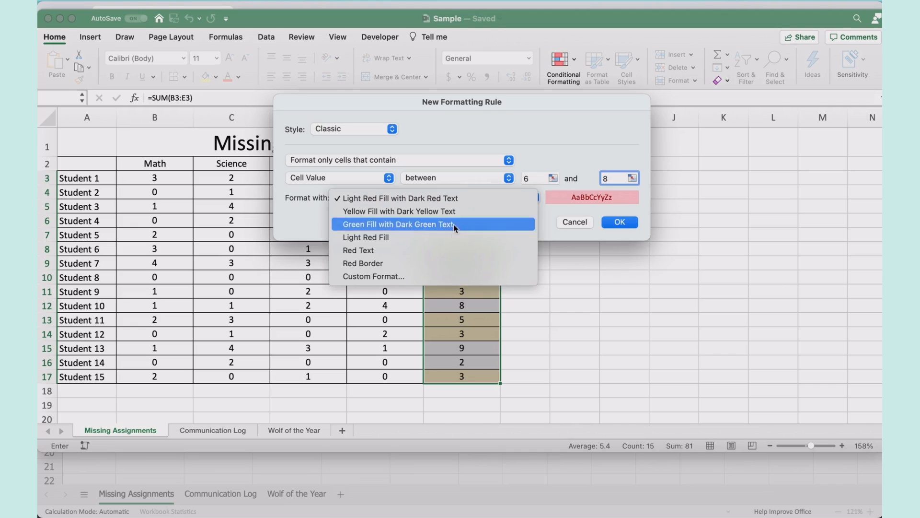
left_click(448, 275)
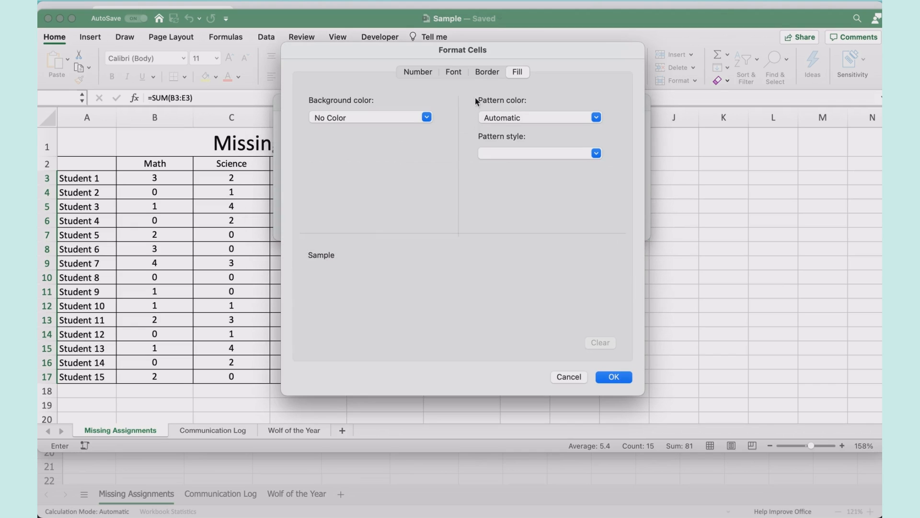
left_click(426, 117)
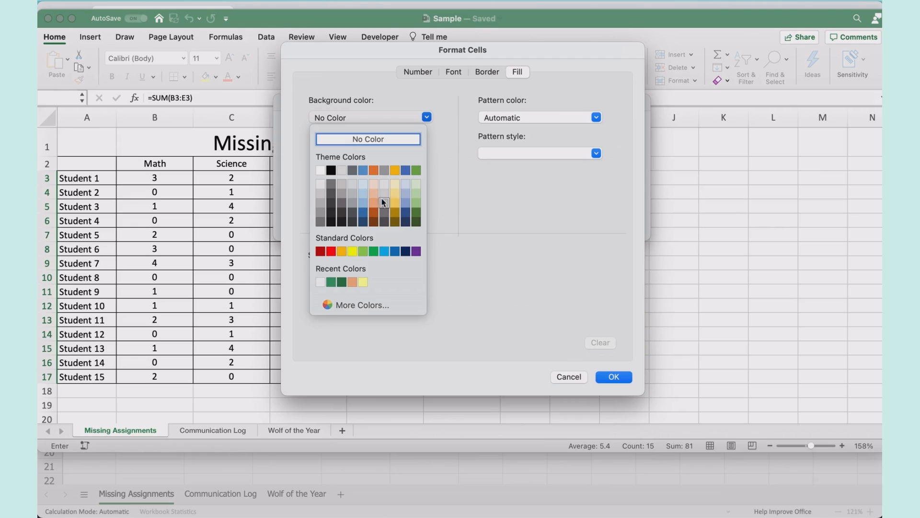
left_click(372, 186)
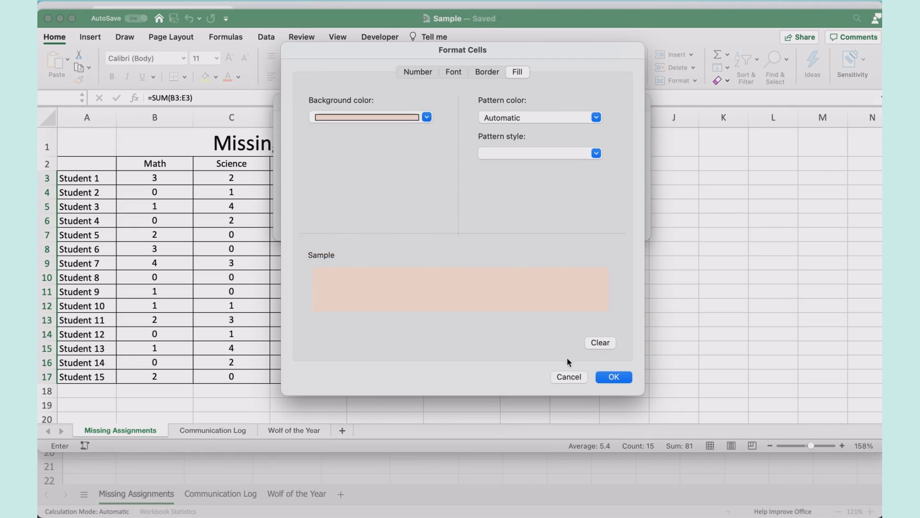
left_click(614, 377)
left_click(617, 222)
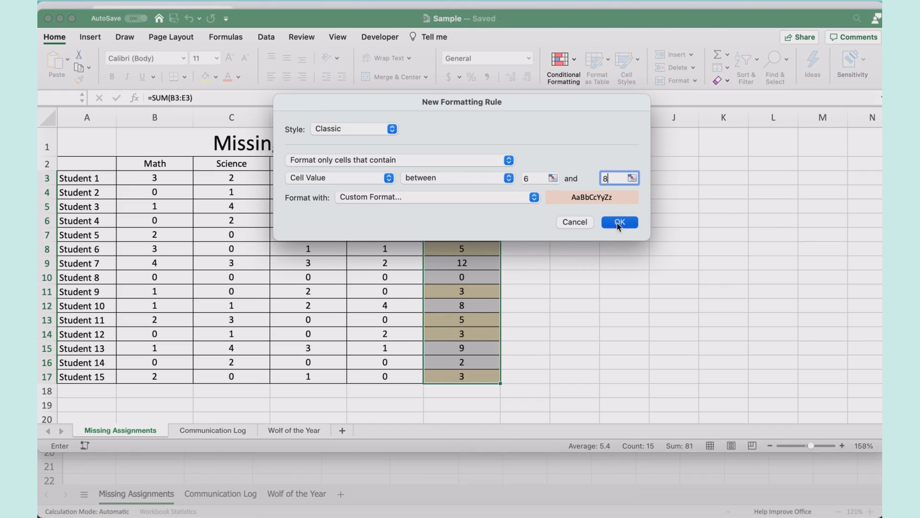
- Start a conditional formatting rule on F3:F17 for cell values greater than 8
left_click(572, 62)
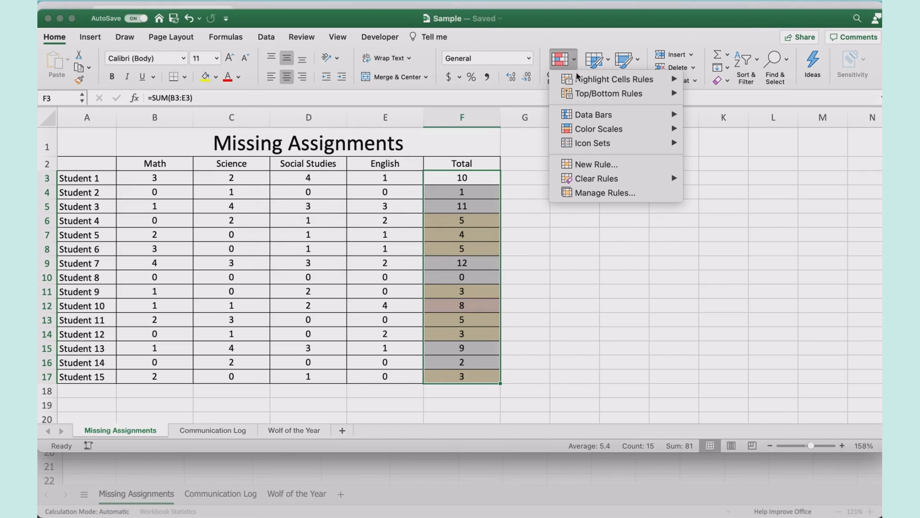
mouse_move(623, 79)
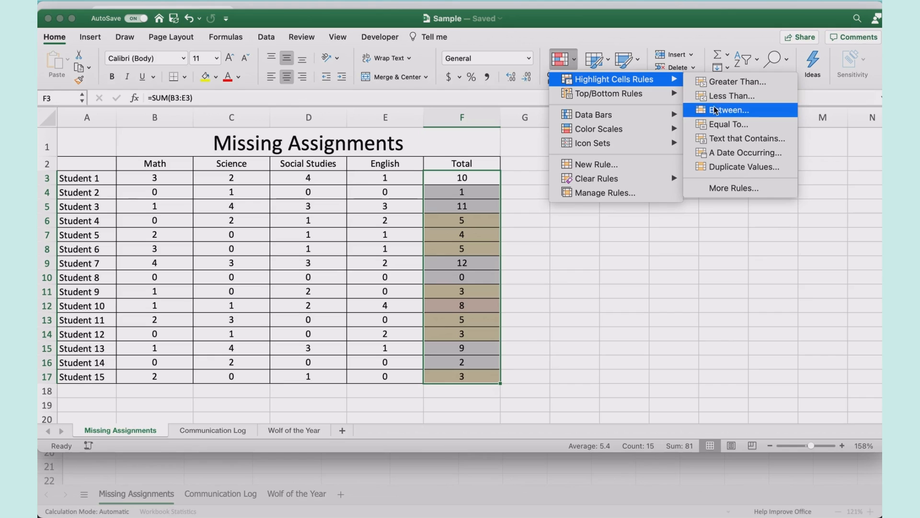
left_click(715, 83)
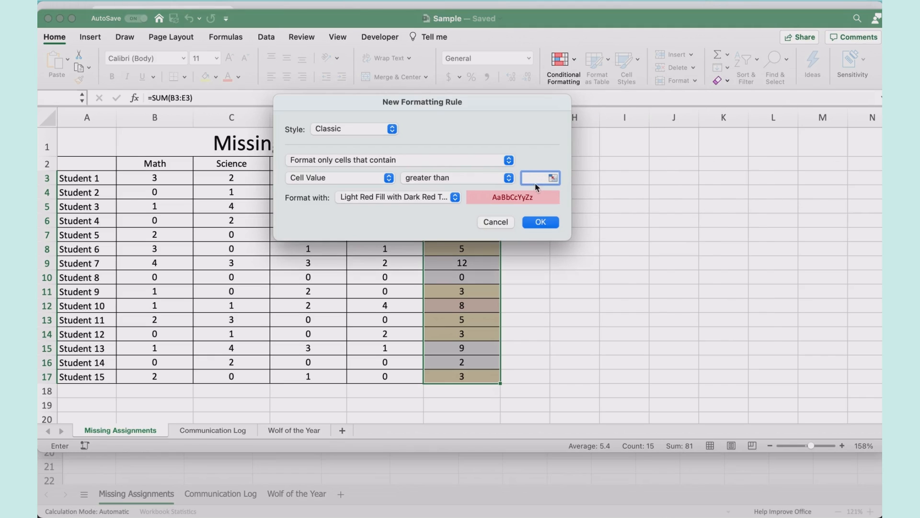
- Give the greater-than-8 rule a custom Salmon background fill, apply the rule and deselect the totals
left_click(441, 199)
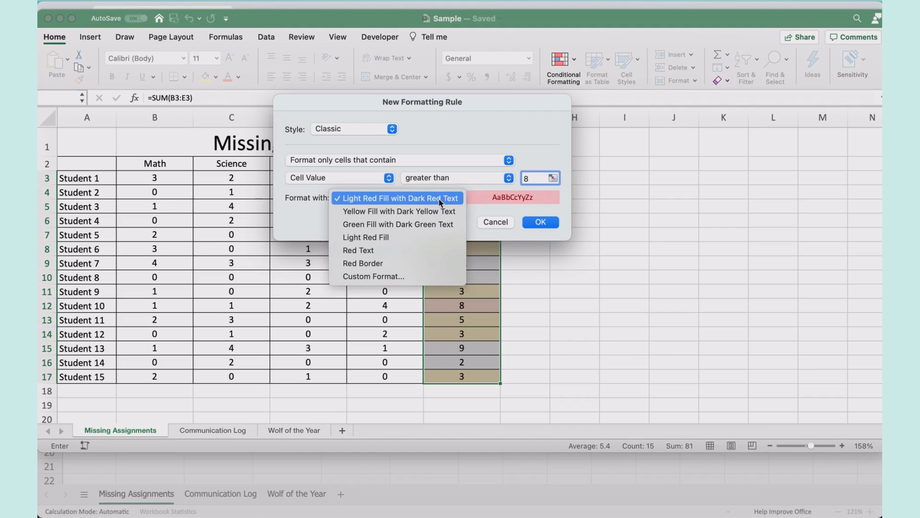
left_click(427, 278)
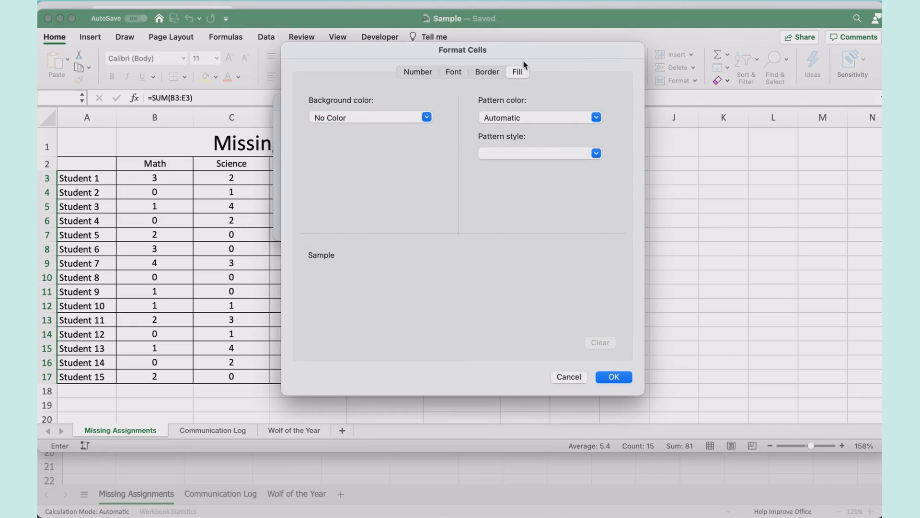
left_click(392, 118)
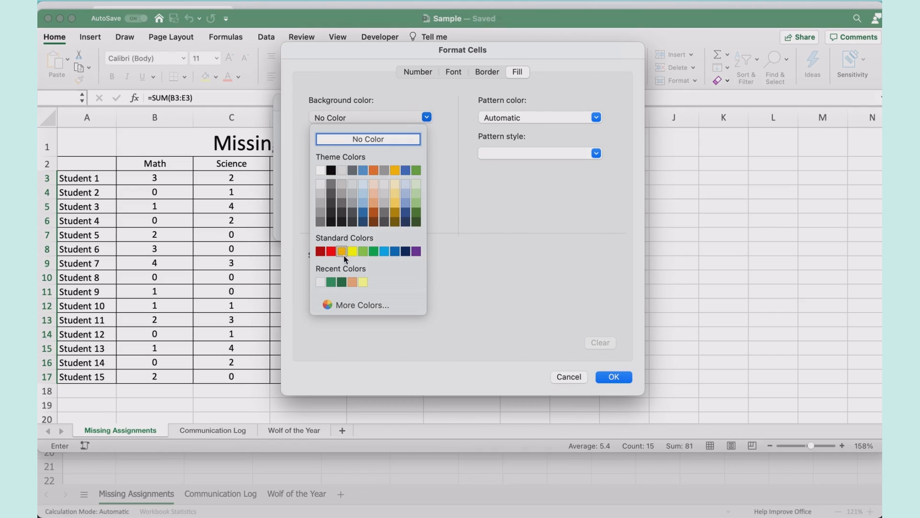
left_click(347, 304)
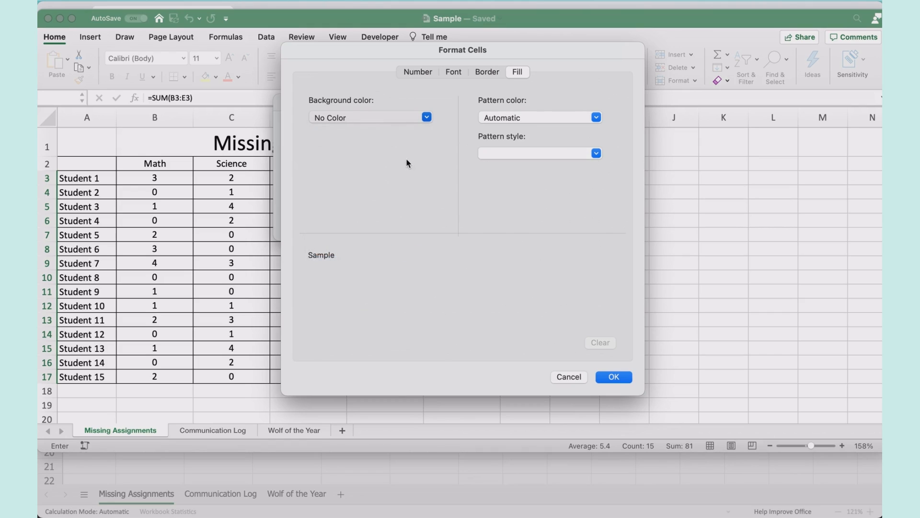
mouse_move(409, 167)
left_mouse_down()
mouse_move(415, 179)
mouse_move(417, 171)
left_mouse_up()
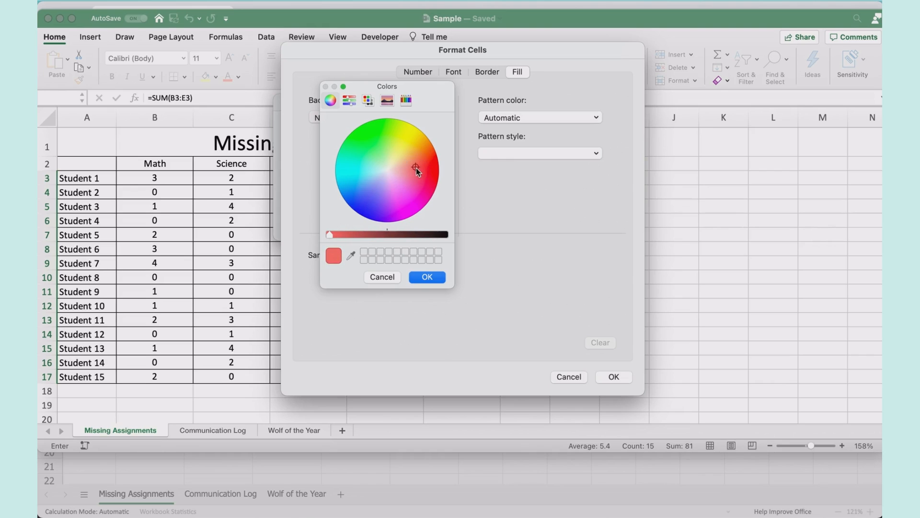
left_click(404, 101)
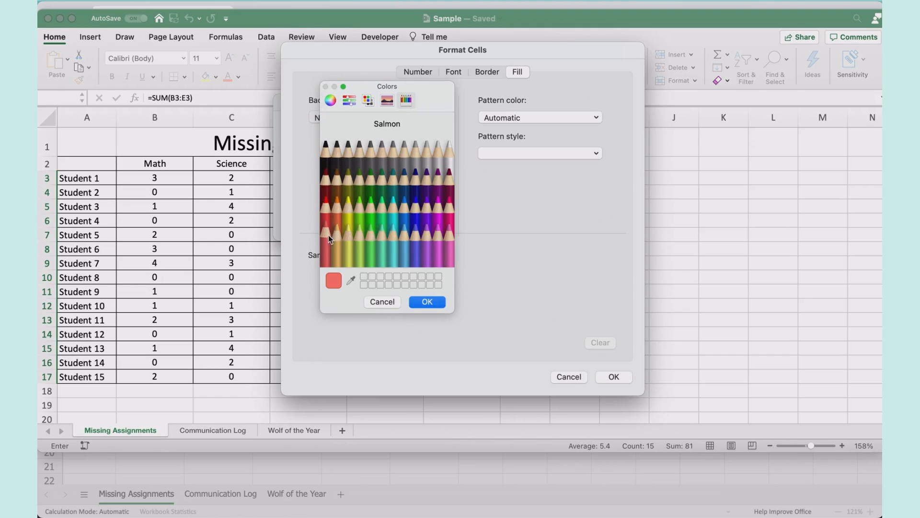
left_click(424, 303)
left_click(613, 378)
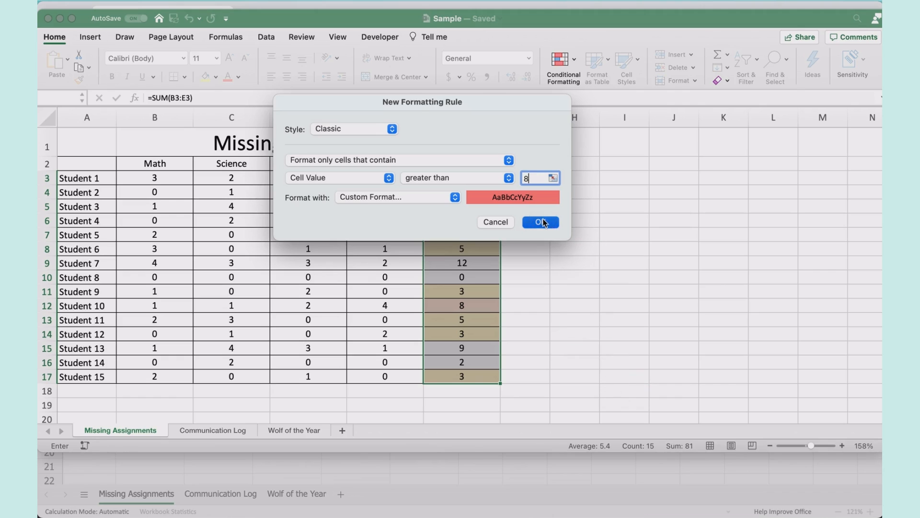
left_click(545, 223)
left_click(545, 222)
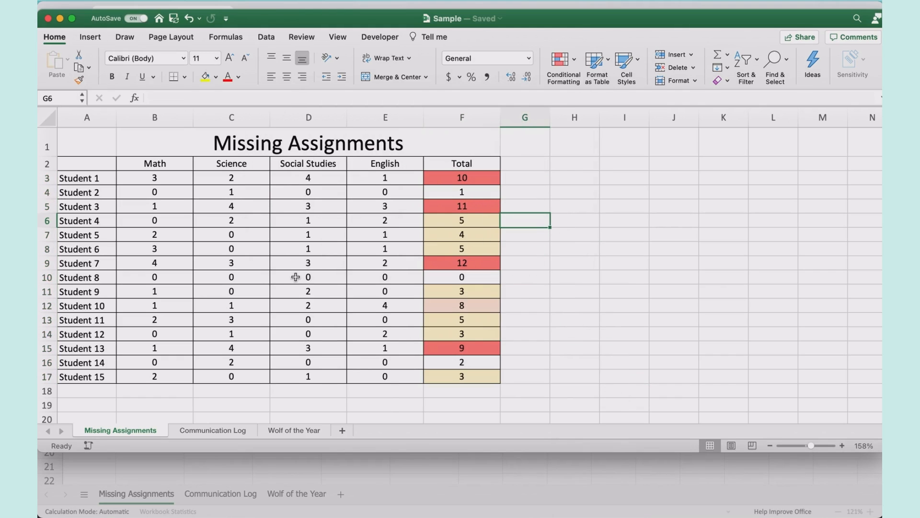
- Change Student 7's missing assignments to 0 in Social Studies and 1 in English
left_click(300, 262)
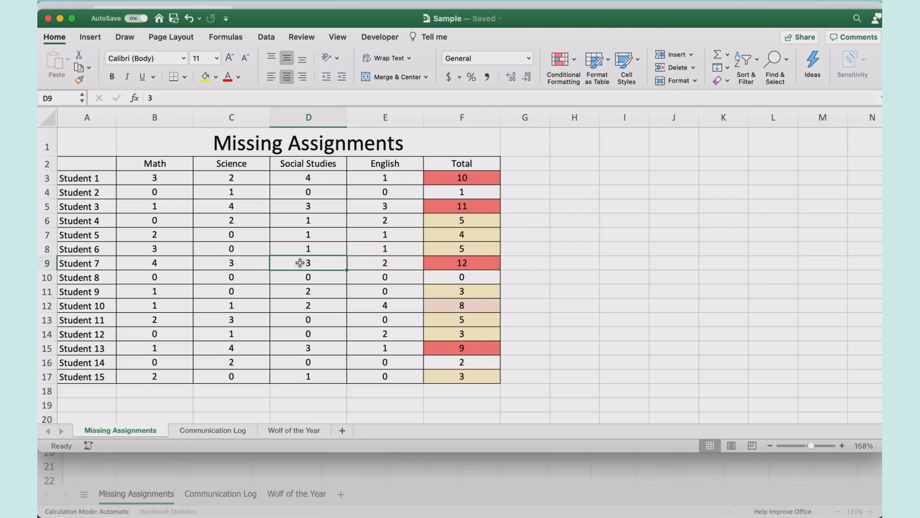
type("0")
left_click(304, 240)
left_click(388, 266)
type("1")
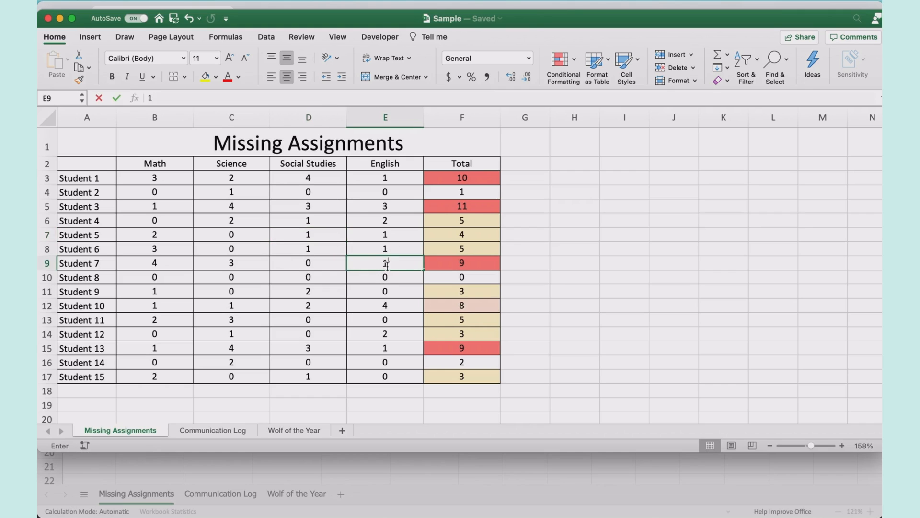
left_click(375, 221)
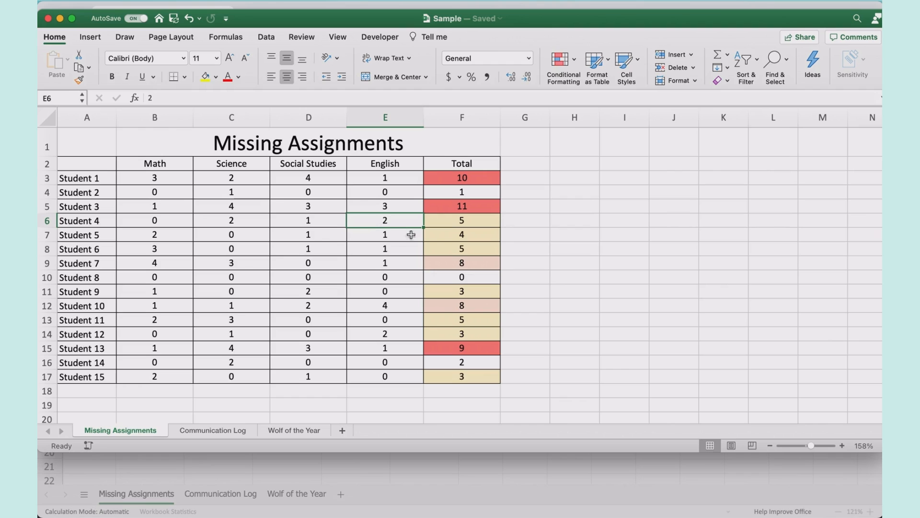
- Edit the 6-to-8 conditional formatting rule on F3:F17 to use a slightly darker orange background fill
left_click_drag(469, 178, 462, 376)
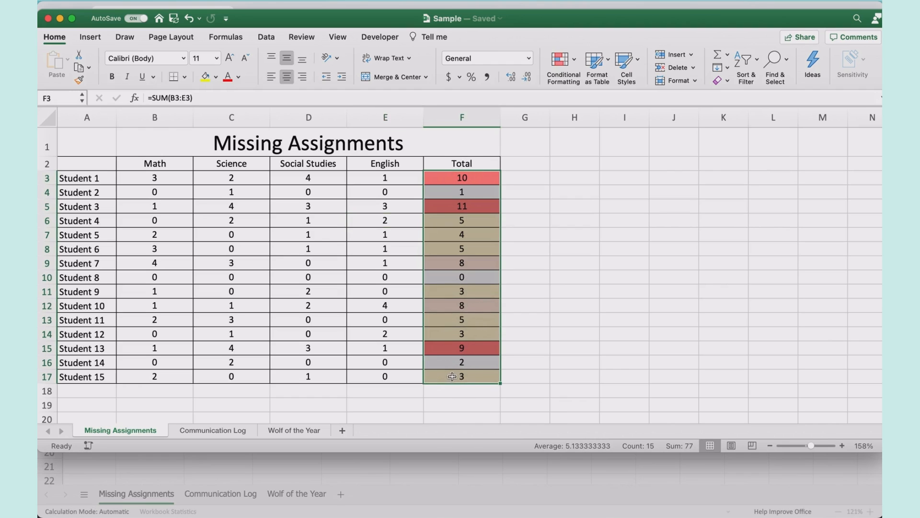
left_click(574, 60)
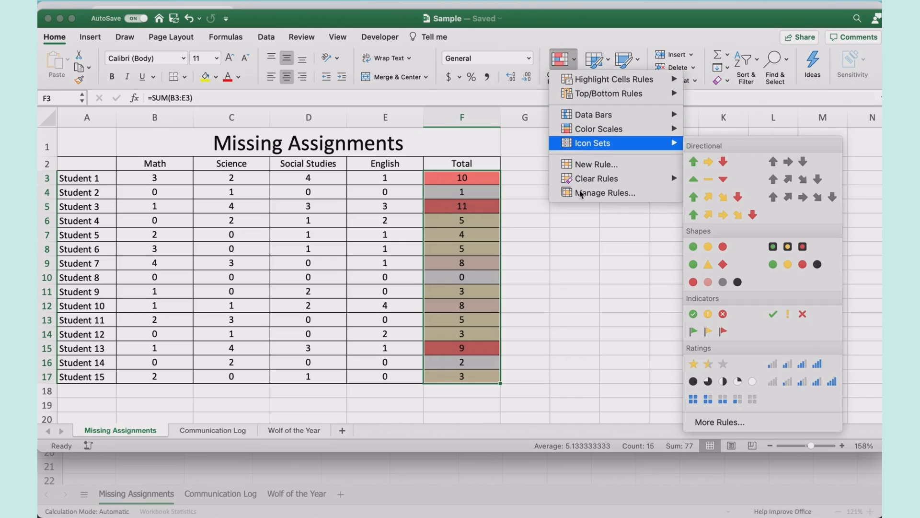
left_click(581, 192)
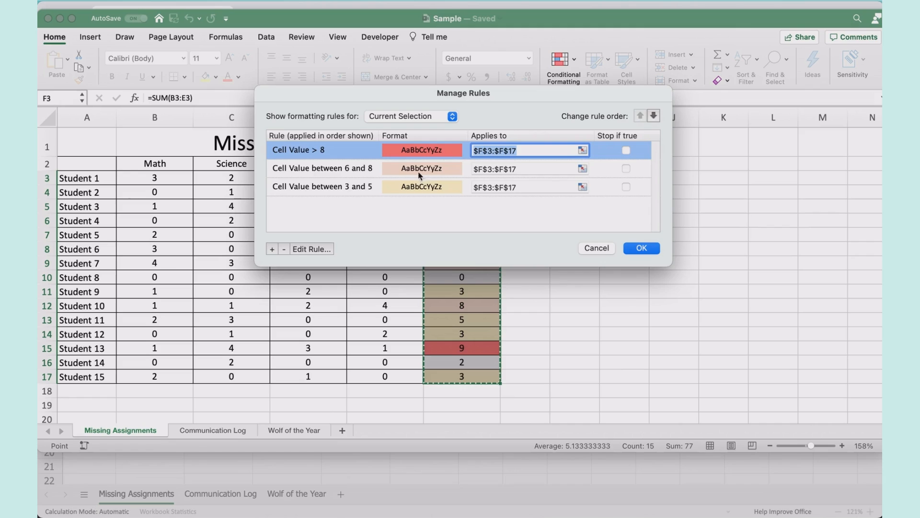
left_click(419, 169)
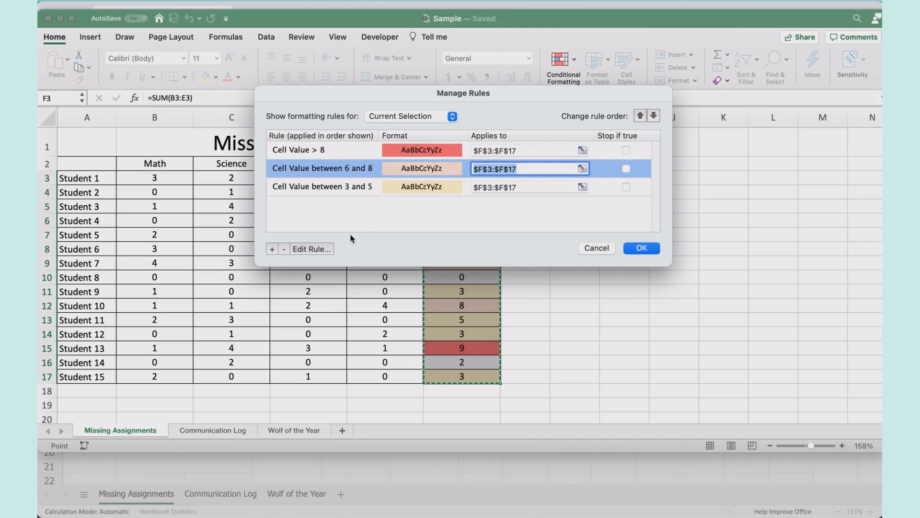
left_click(324, 248)
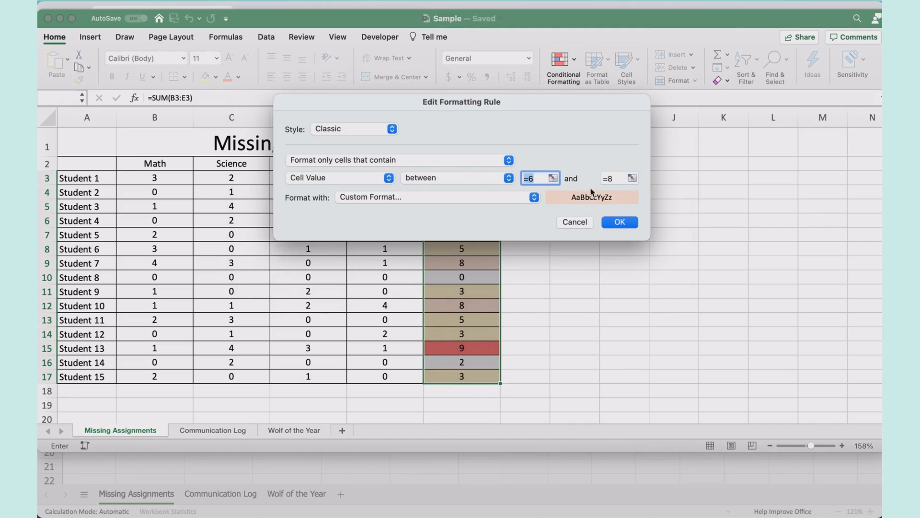
left_click(507, 197)
left_click(507, 197)
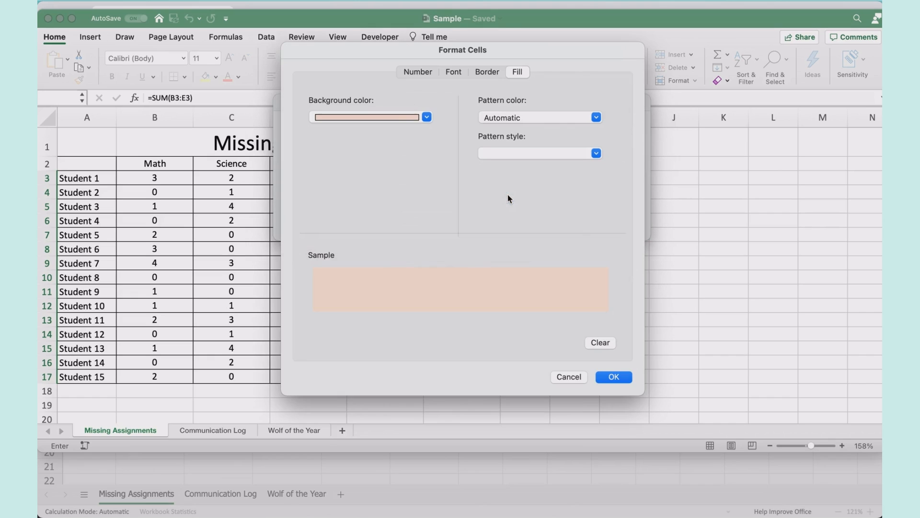
left_click(426, 118)
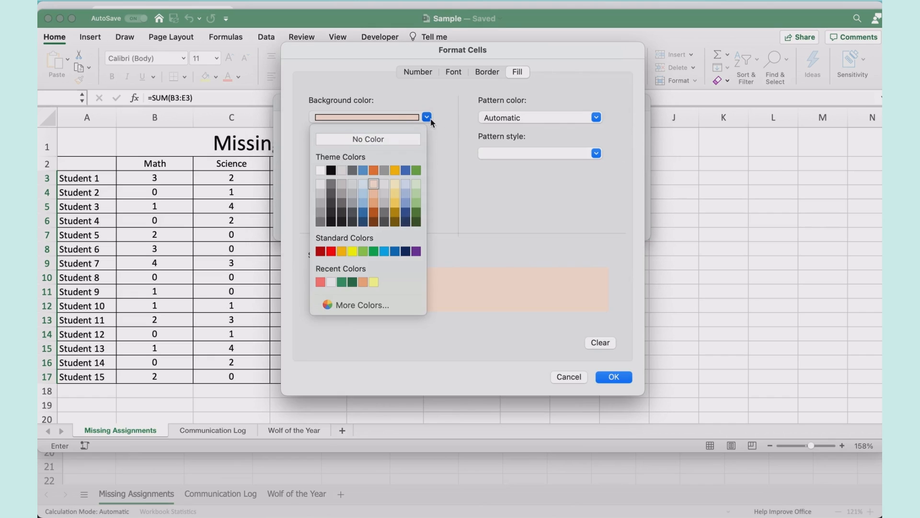
left_click(376, 193)
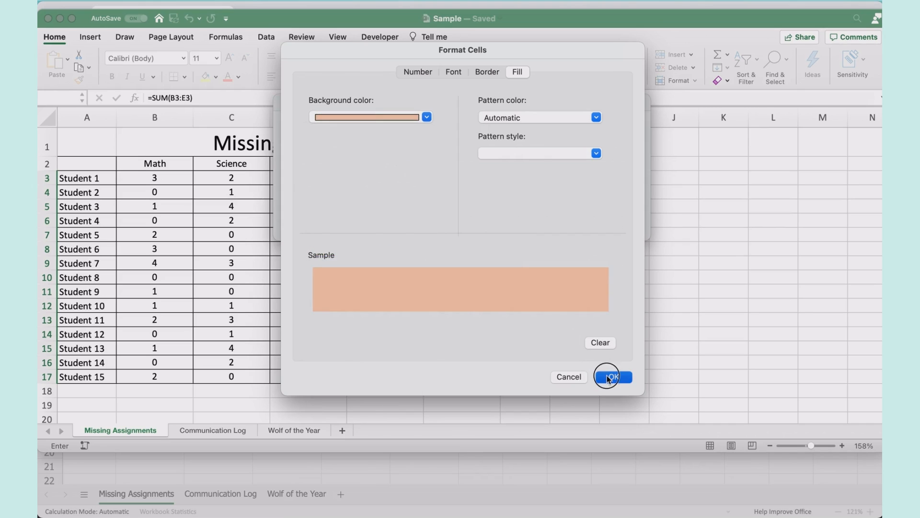
left_click(613, 377)
left_click(619, 223)
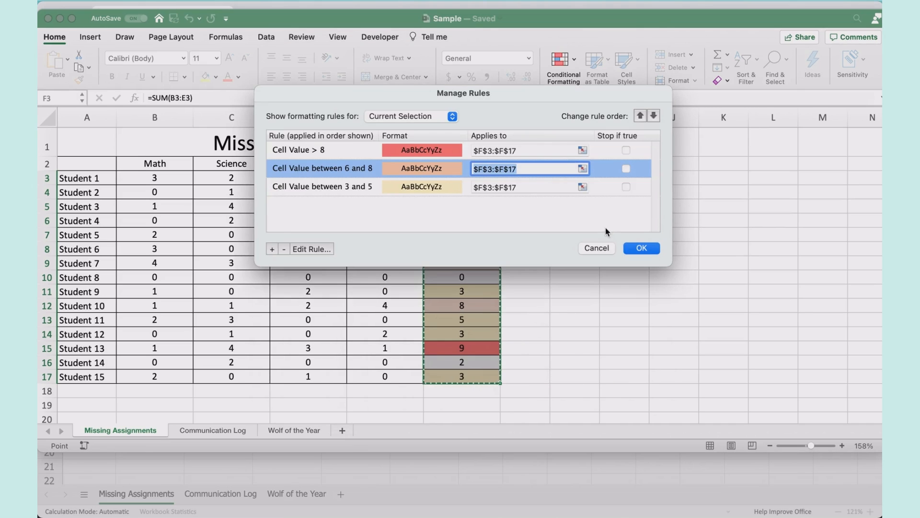
- Edit the greater-than-8 rule's custom format and bring up the custom color choices for its background fill
left_click(442, 150)
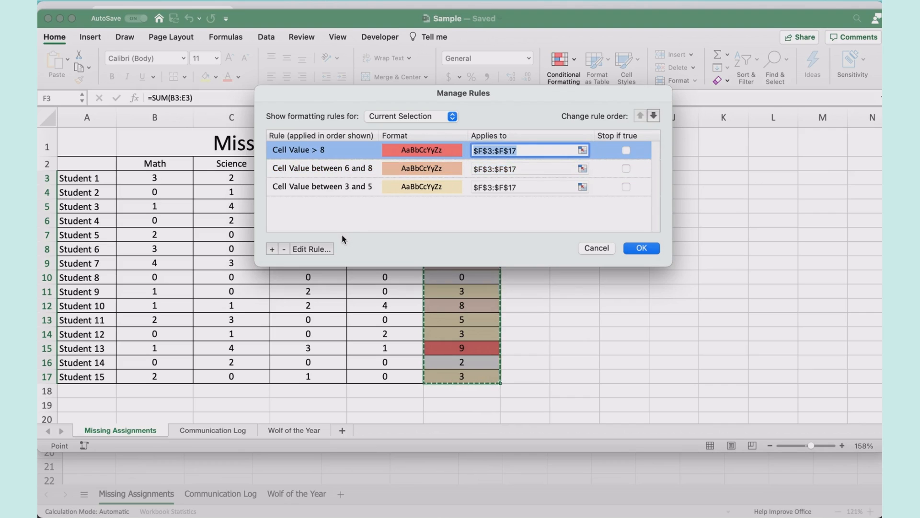
left_click(311, 248)
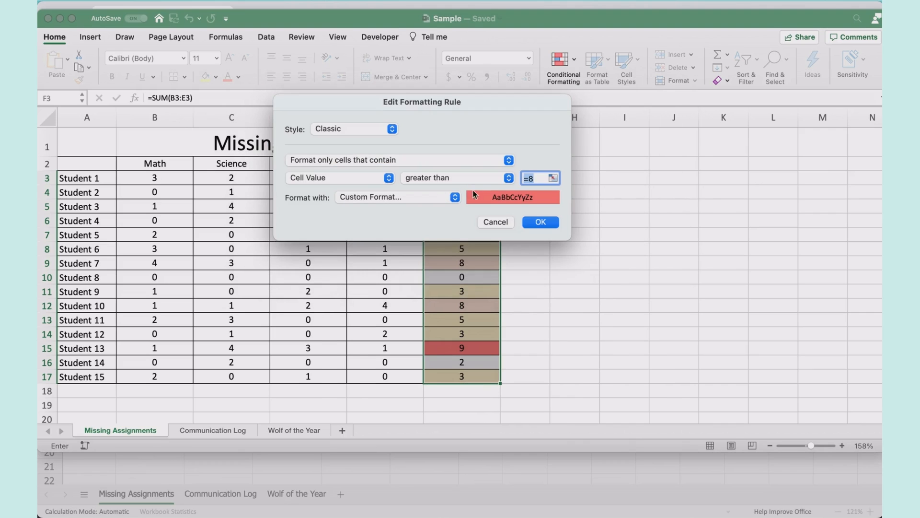
left_click(407, 199)
left_click(409, 200)
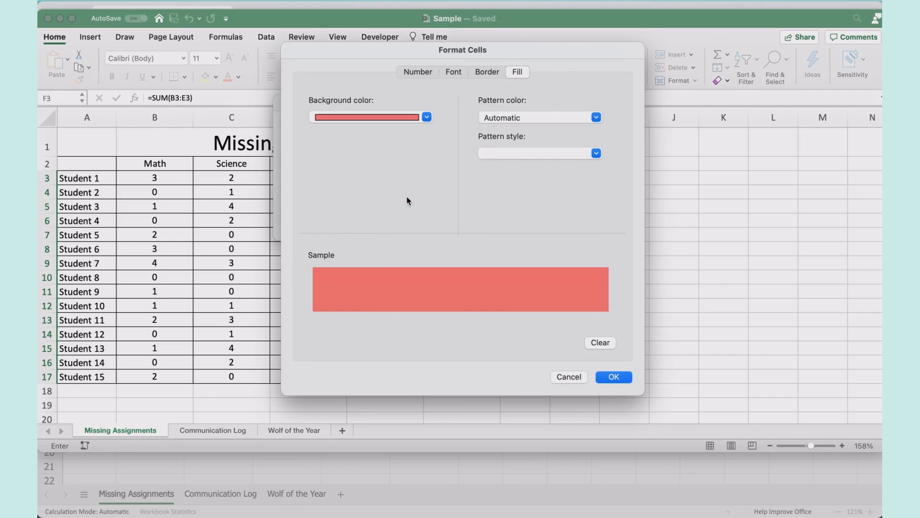
left_click(426, 117)
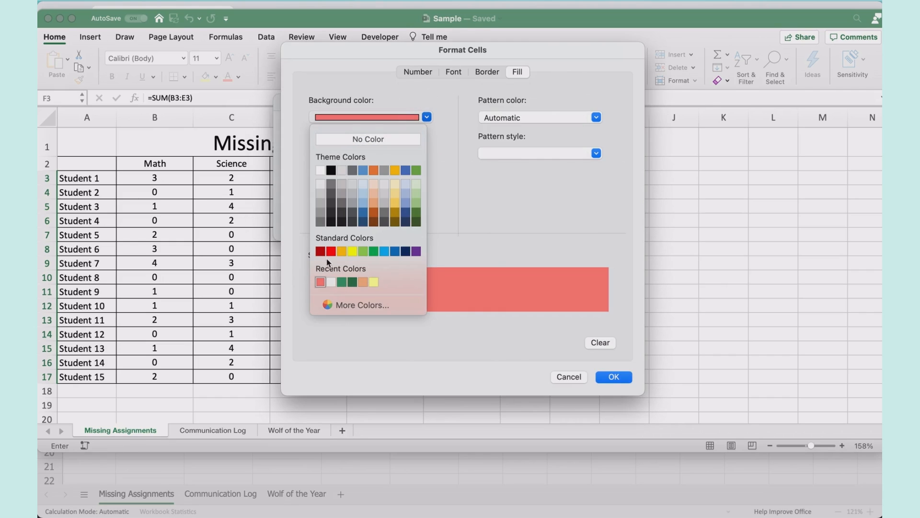
left_click(346, 302)
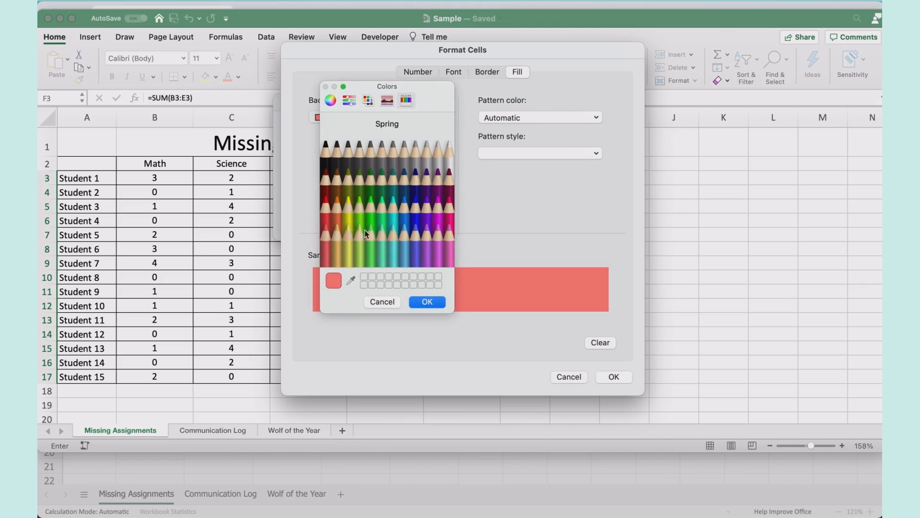
left_click(350, 99)
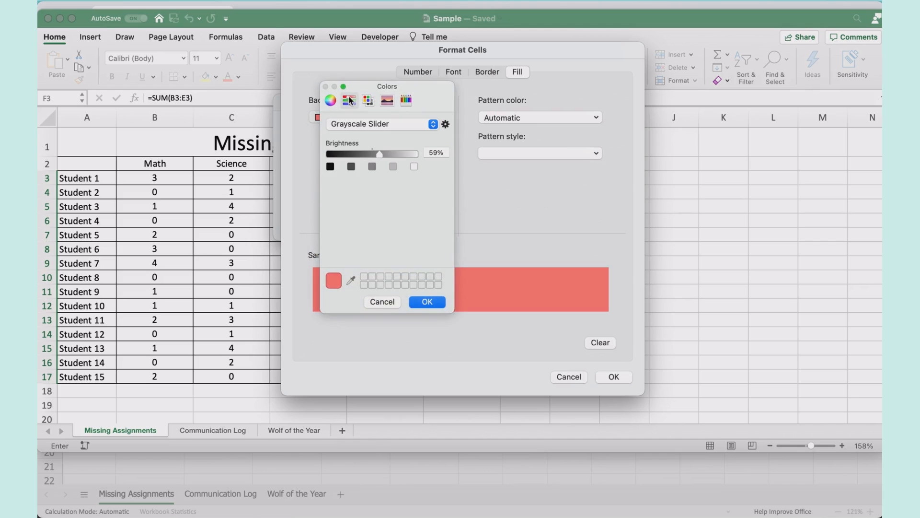
left_click(368, 100)
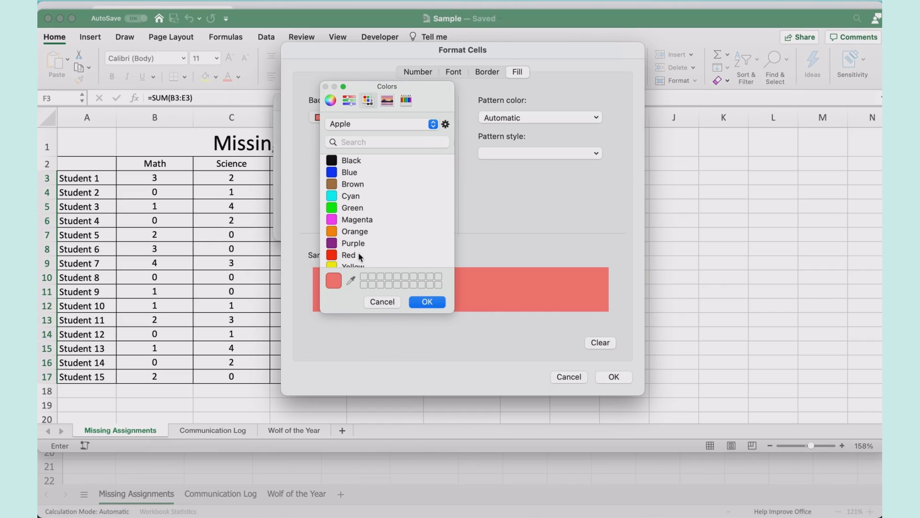
left_click(360, 256)
left_click(349, 100)
left_click_drag(372, 157, 380, 154)
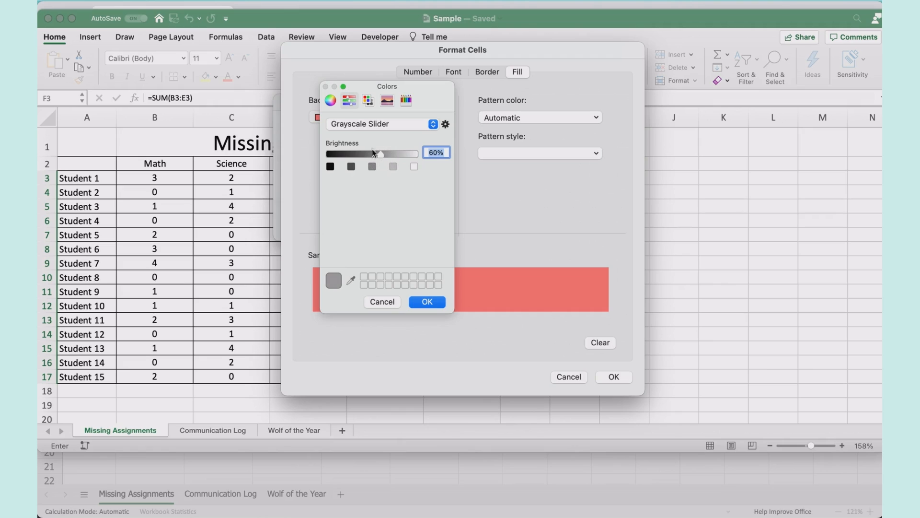
- Pick a bright red from the color wheel as the greater-than-8 fill, apply the rule changes and deselect the totals
left_click(332, 101)
mouse_move(415, 189)
left_mouse_down()
mouse_move(413, 174)
mouse_move(418, 191)
left_mouse_up()
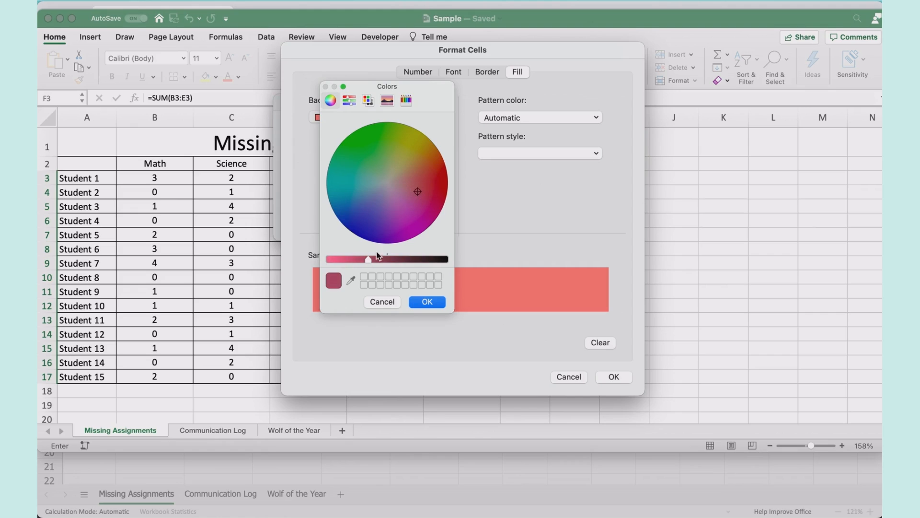
left_click_drag(370, 261, 330, 263)
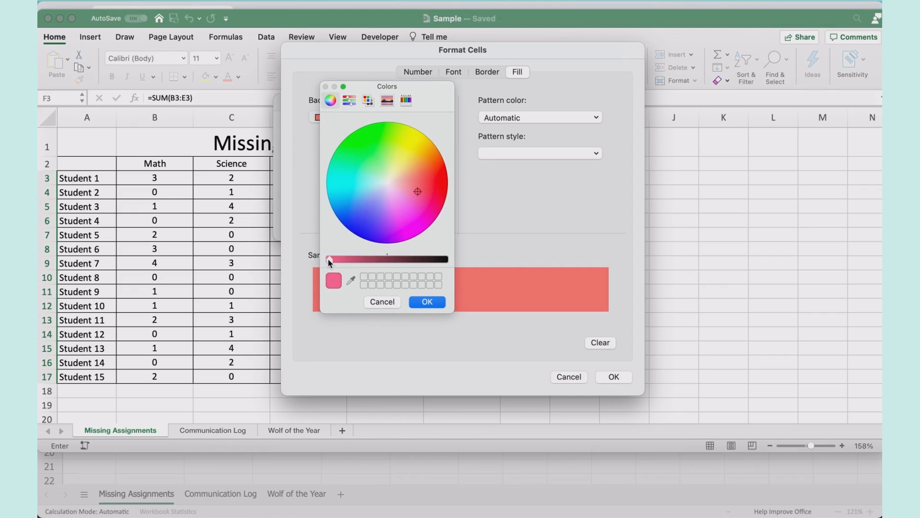
mouse_move(435, 184)
left_mouse_down()
mouse_move(416, 178)
mouse_move(427, 184)
left_mouse_up()
left_click(422, 301)
left_click(596, 376)
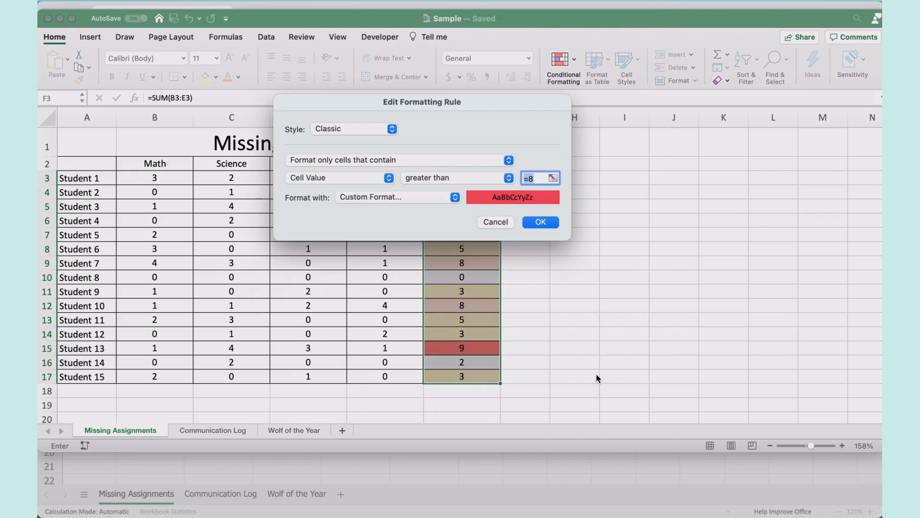
left_click(542, 221)
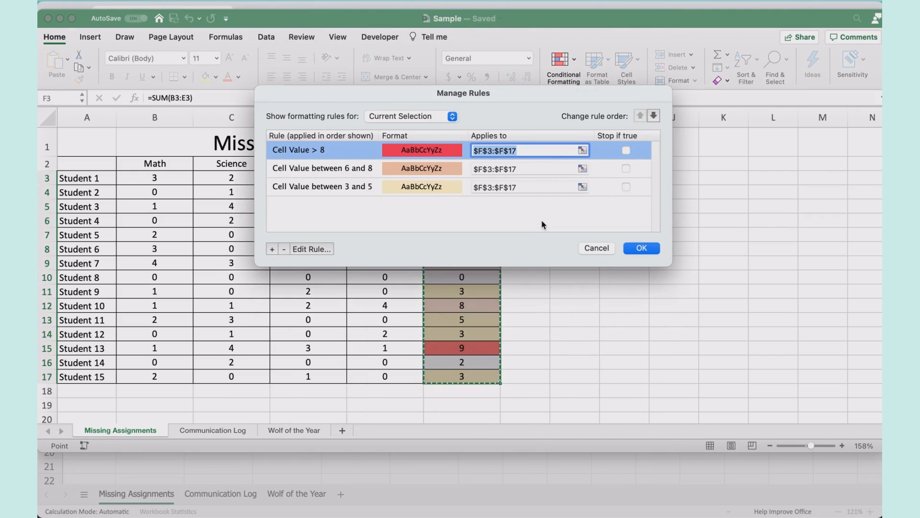
left_click(634, 248)
left_click(589, 302)
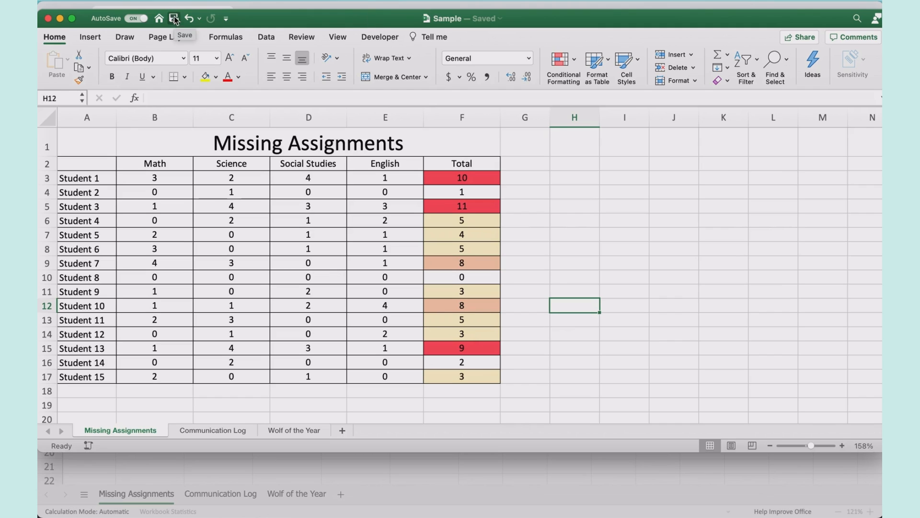
- Close the desktop workbook window, resume editing the file in Excel for the web and select Student 8's total
left_click(48, 18)
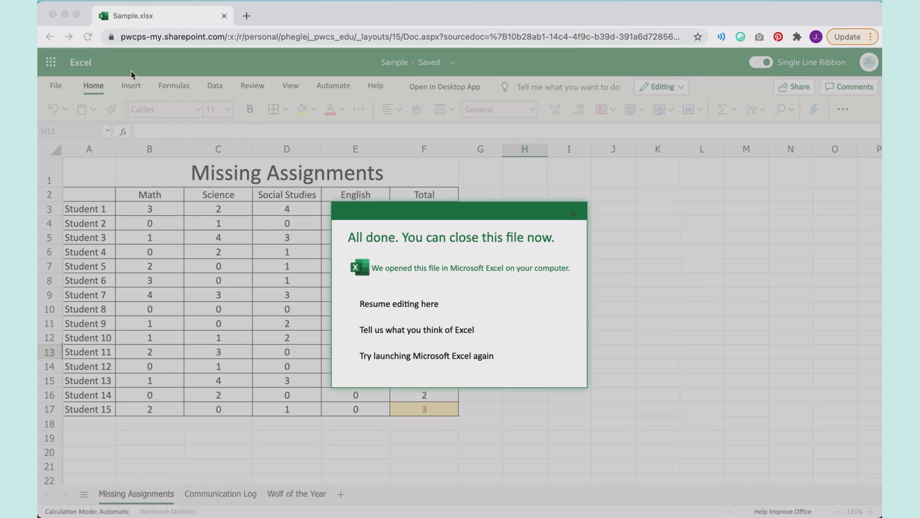
left_click(426, 304)
left_click(425, 304)
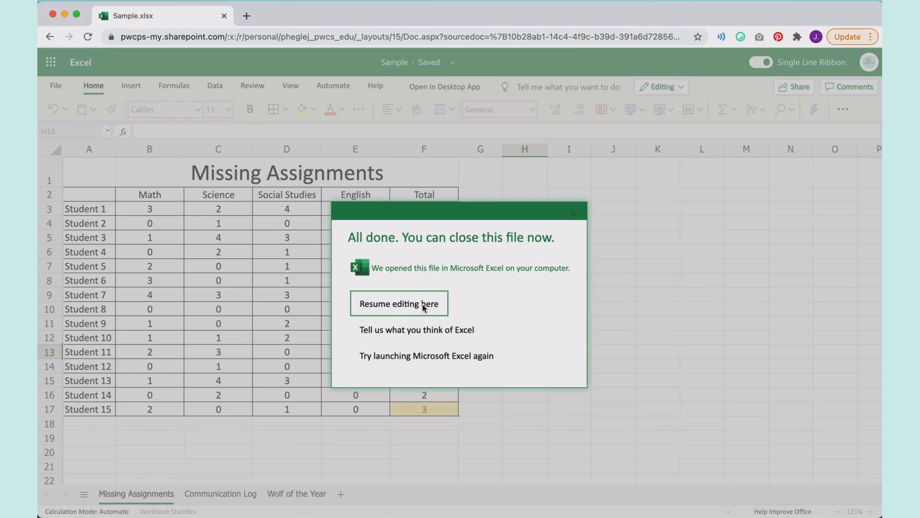
left_click(410, 304)
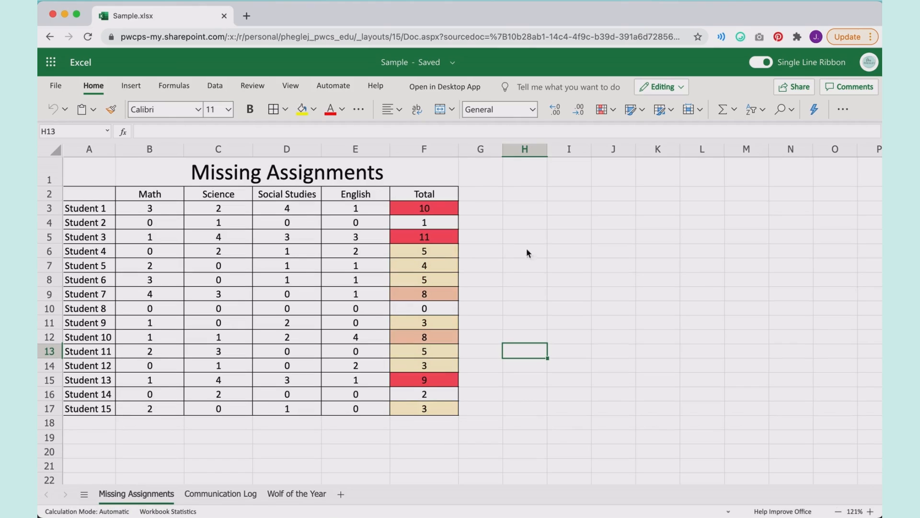
left_click(444, 294)
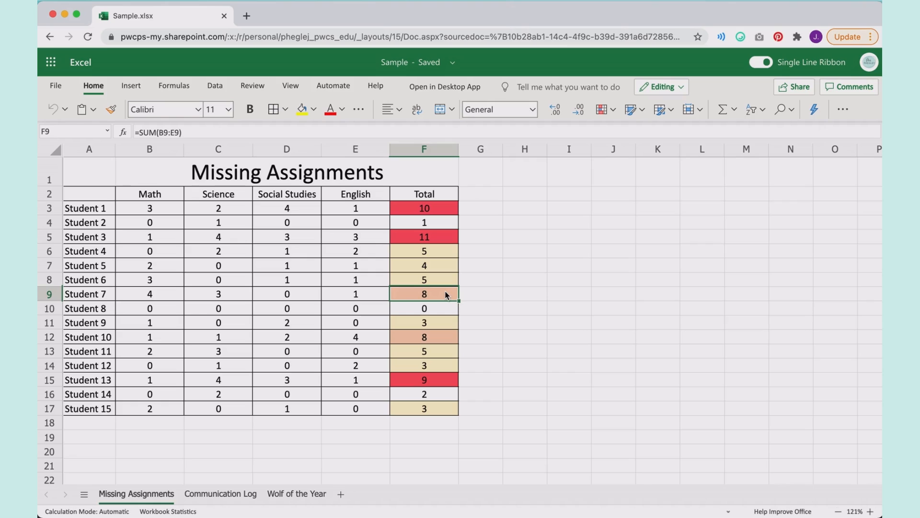
key("Down")
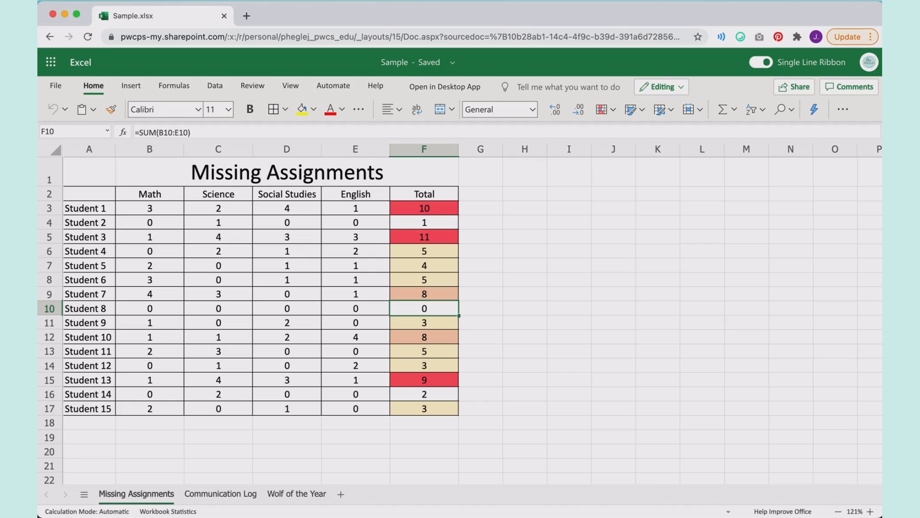